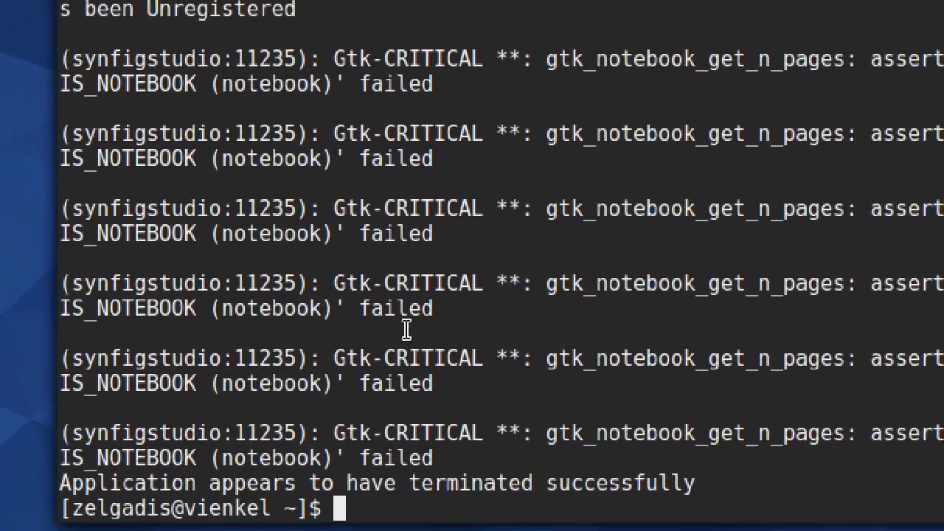
Relaunch Synfig Studio from the terminal with the /usr/bin/synfigstudio command
key("Up")
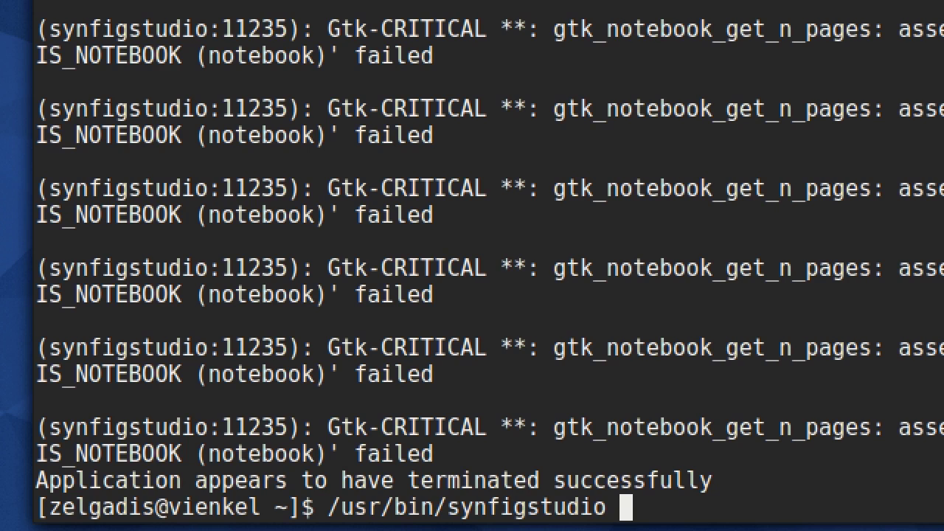
key("Return")
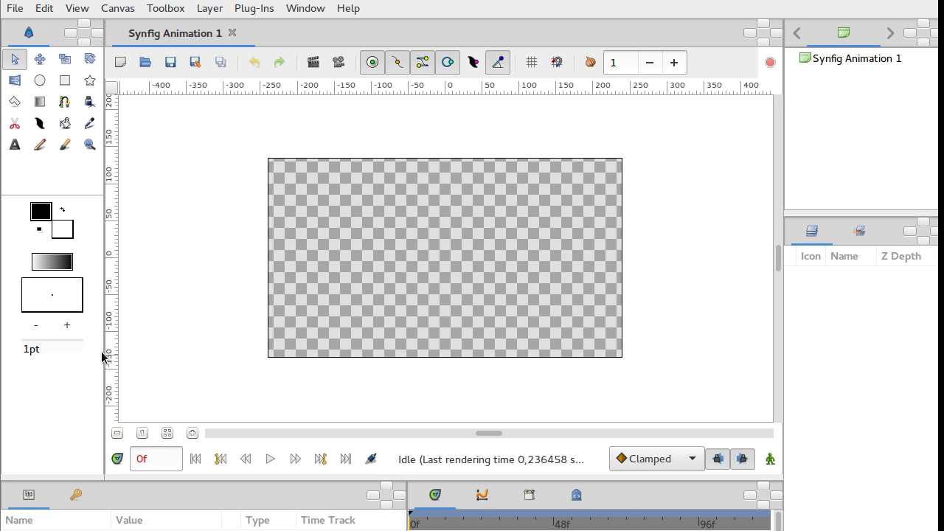
Narrow the toolbox and check in About Synfig Studio that the version is 1.0.1
left_click_drag(103, 353, 97, 352)
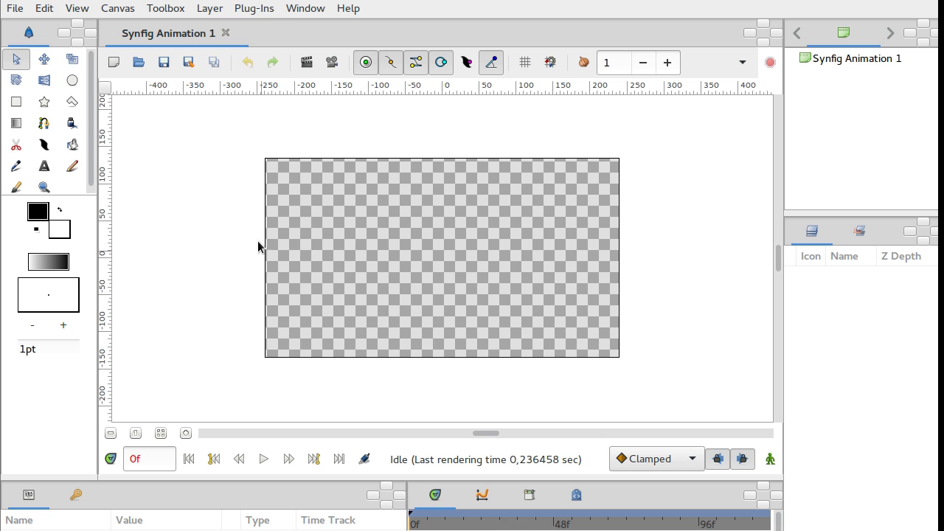
left_click(349, 9)
left_click(366, 157)
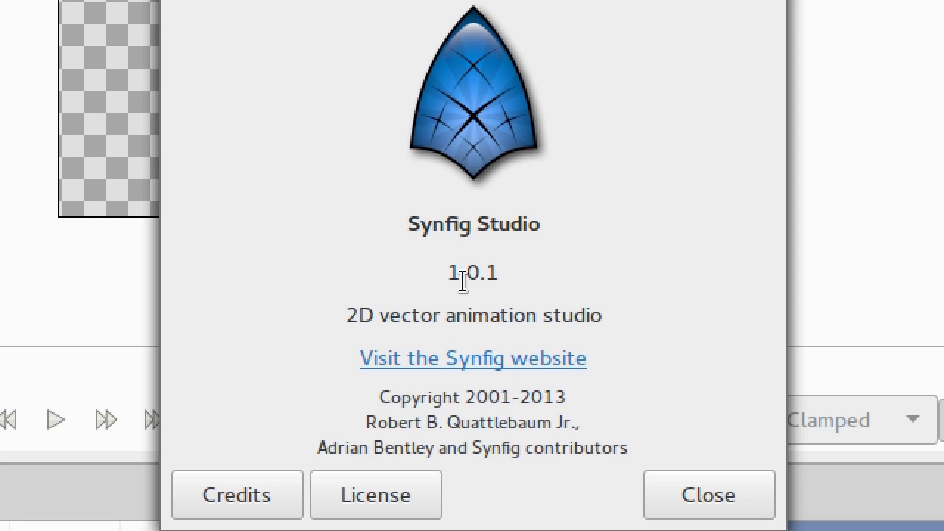
left_click_drag(503, 271, 407, 276)
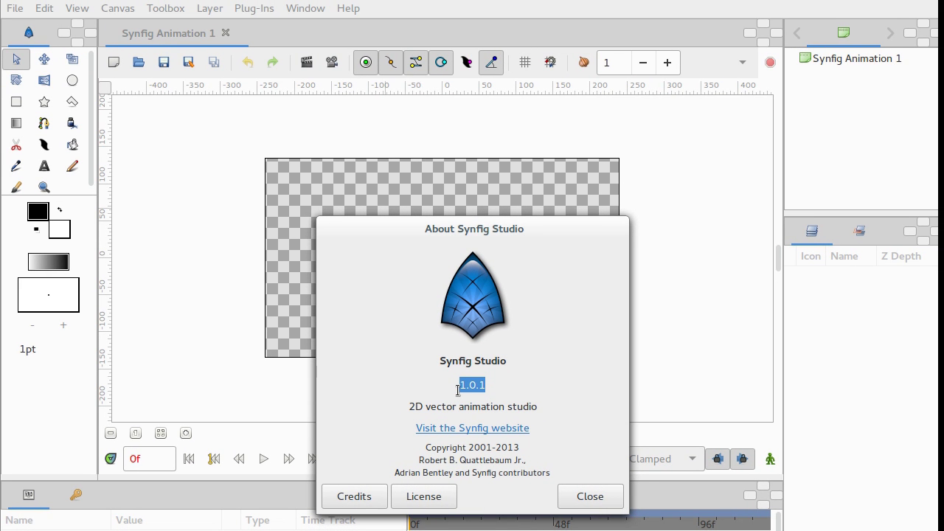
left_click(586, 496)
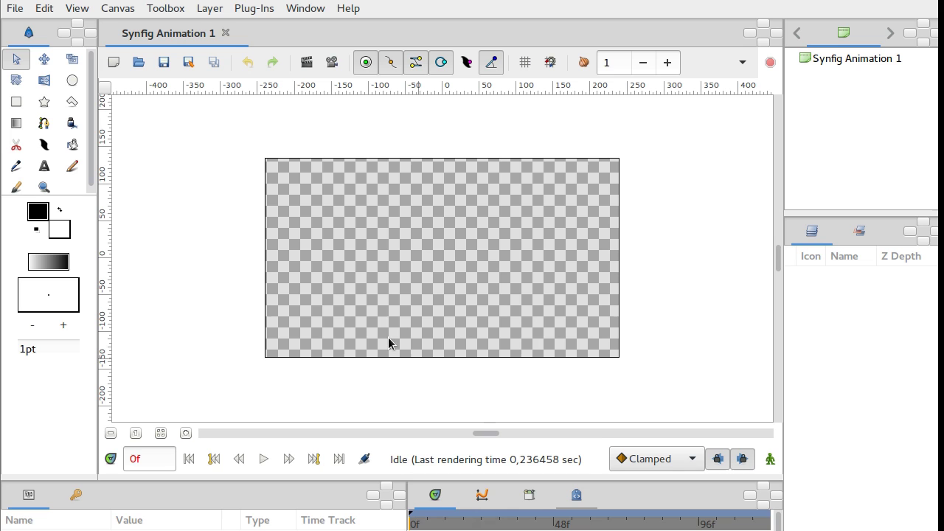
Open recent file 004.sifz, widen the Layers panel, and enable the Scale layer
left_click(17, 9)
mouse_move(24, 77)
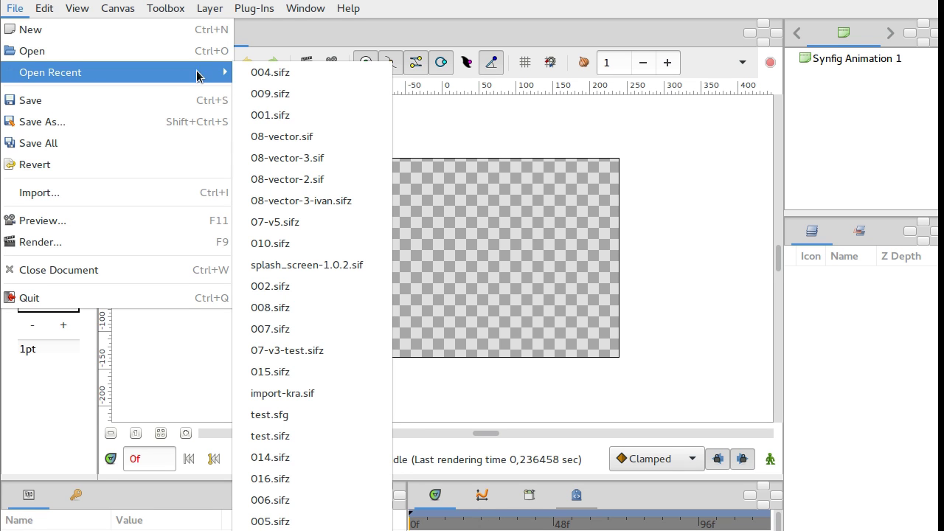
left_click(296, 73)
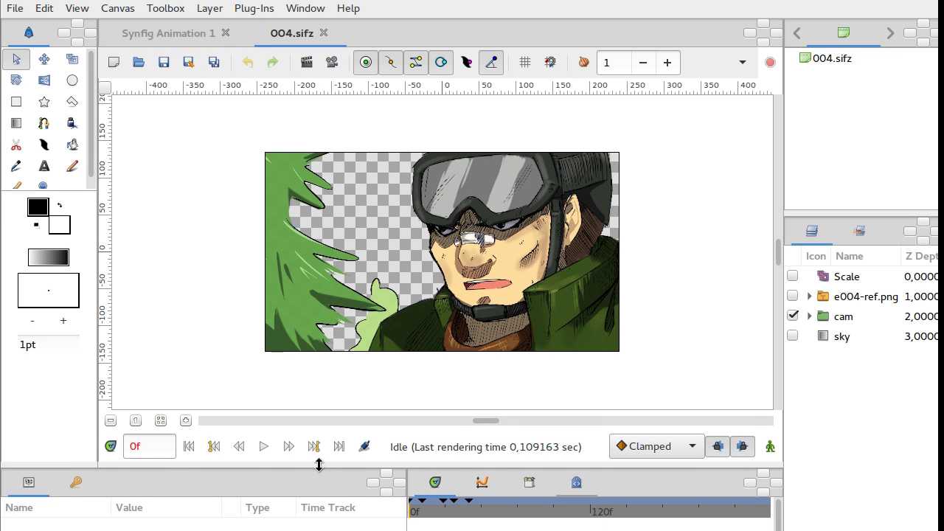
scroll(443, 317, "right", 1)
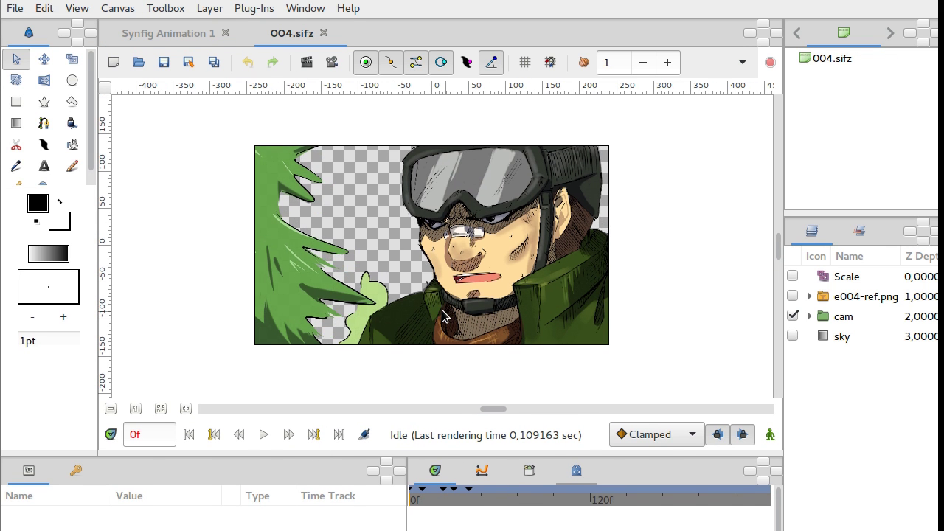
scroll(443, 317, "right", 1)
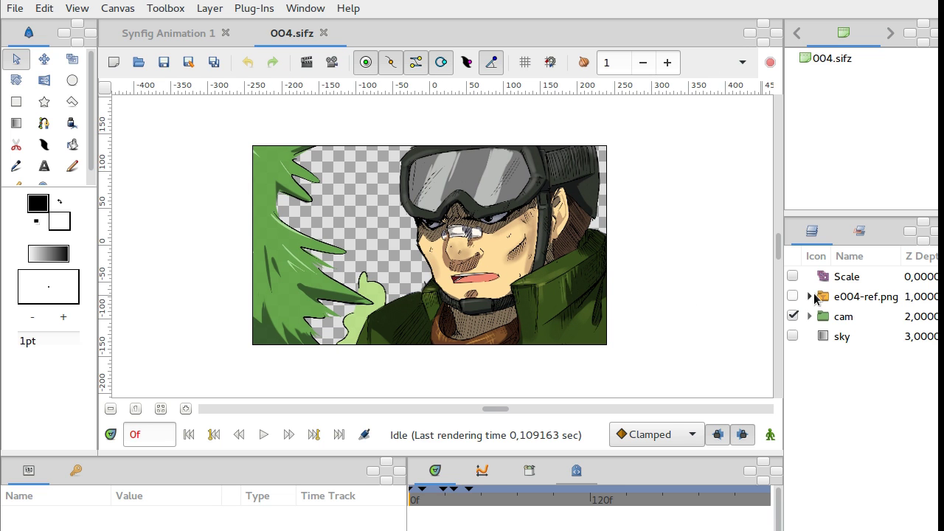
left_click_drag(780, 297, 738, 297)
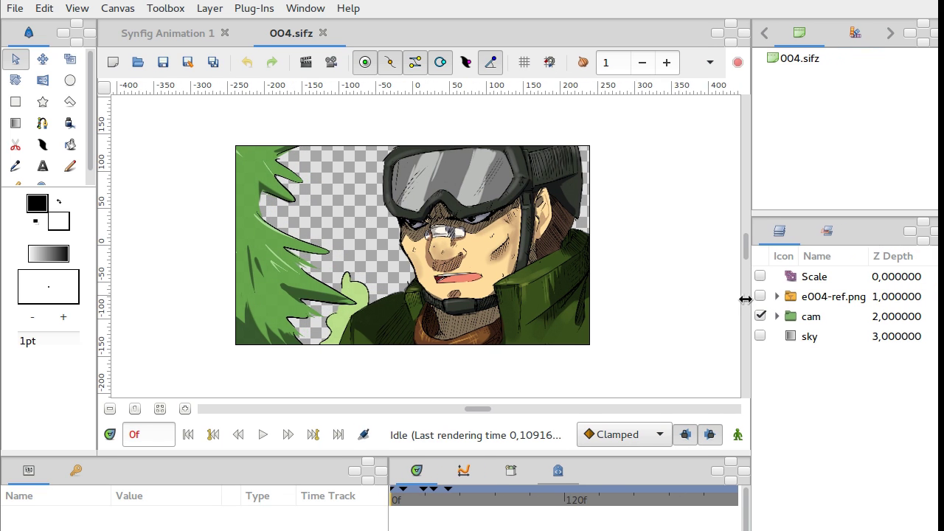
left_click(747, 278)
Disable Scale, then expand cam and 002.png Cut to inspect their layers before collapsing
left_click(747, 277)
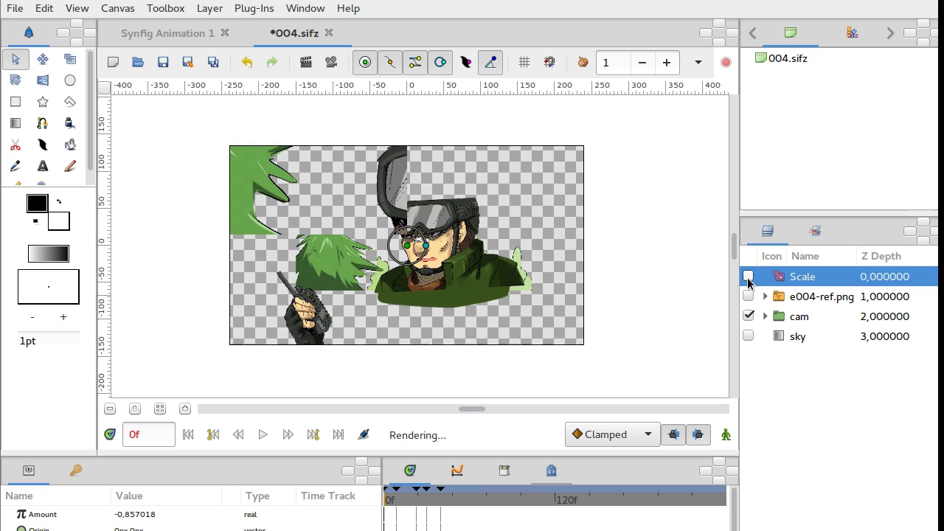
left_click(776, 319)
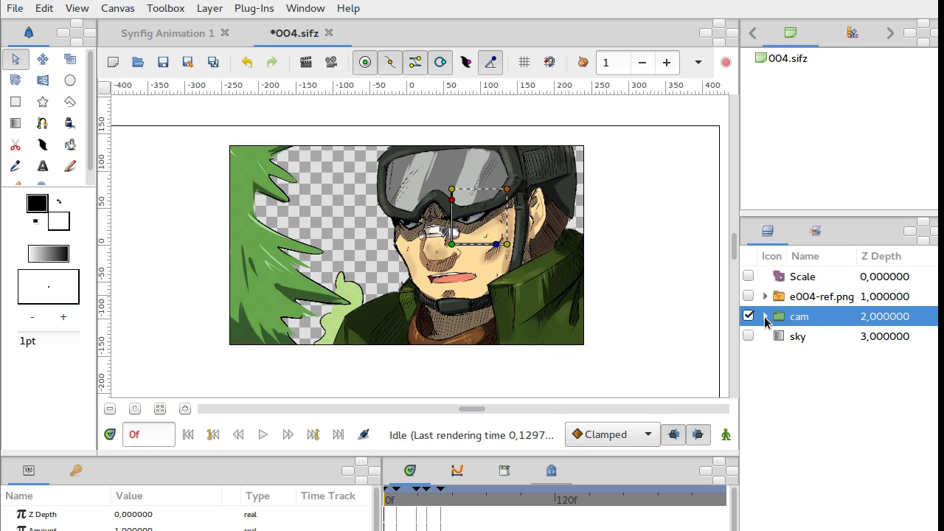
left_click(765, 319)
left_click(797, 376)
left_click(789, 395)
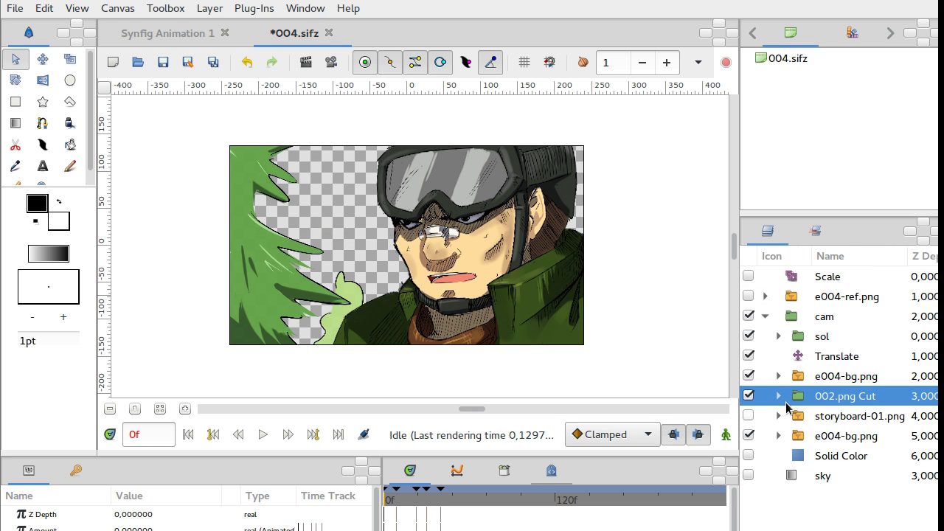
left_click(779, 397)
left_click(797, 418)
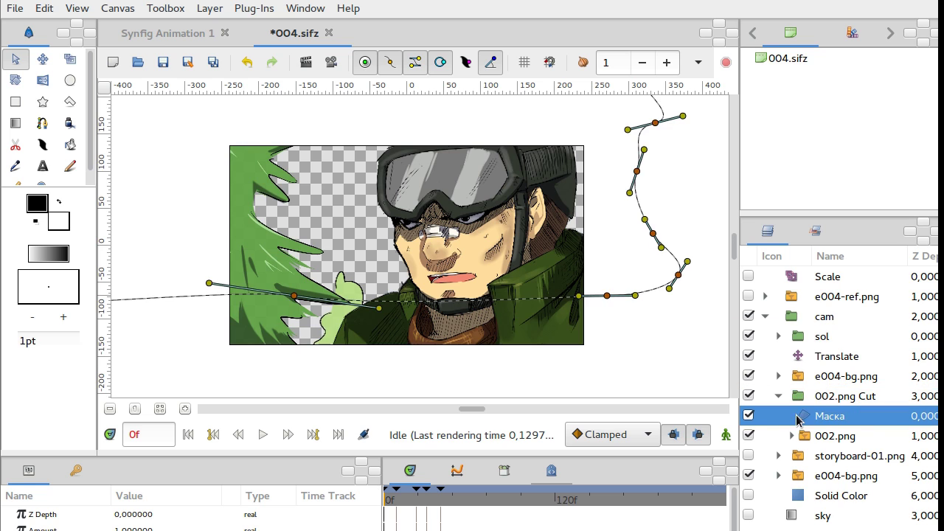
left_click(805, 435)
left_click(808, 399)
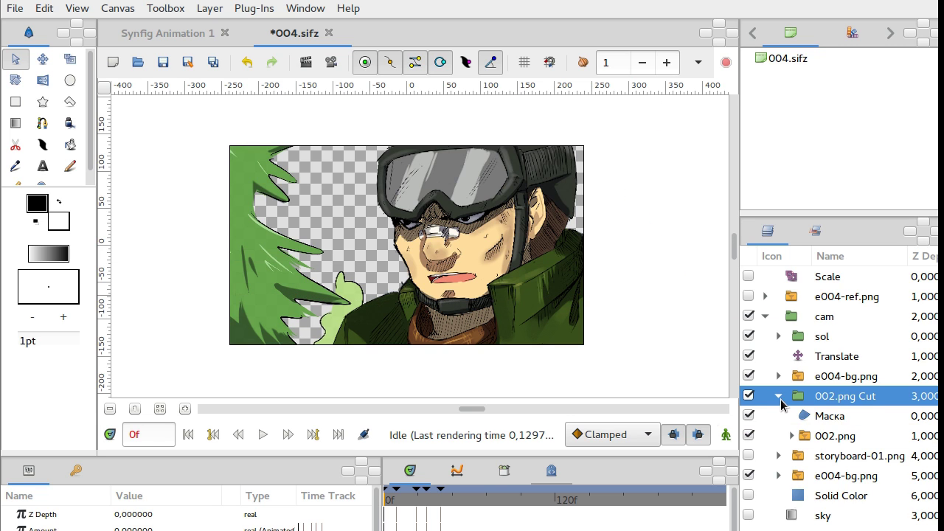
left_click(780, 399)
Jump through frames 14, 23, 50 and 63 on the time track
left_click(403, 502)
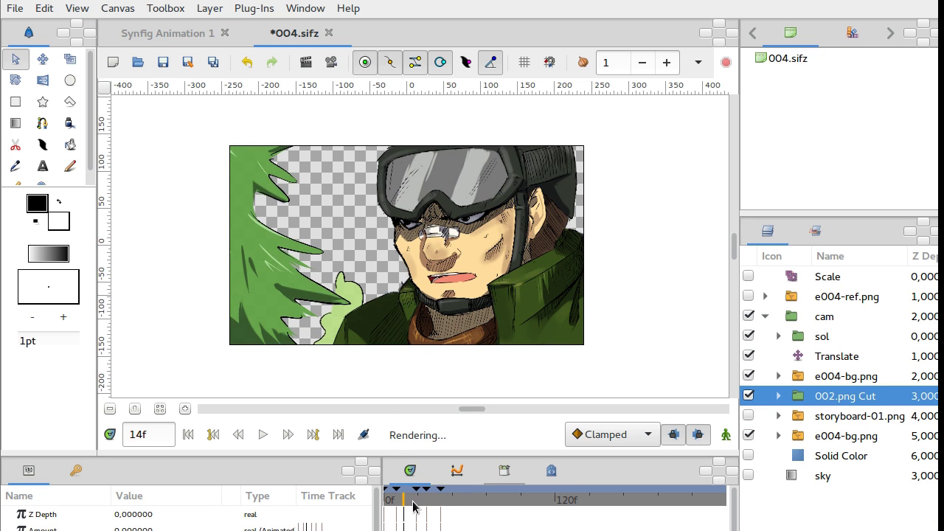
left_click(417, 503)
left_click(455, 503)
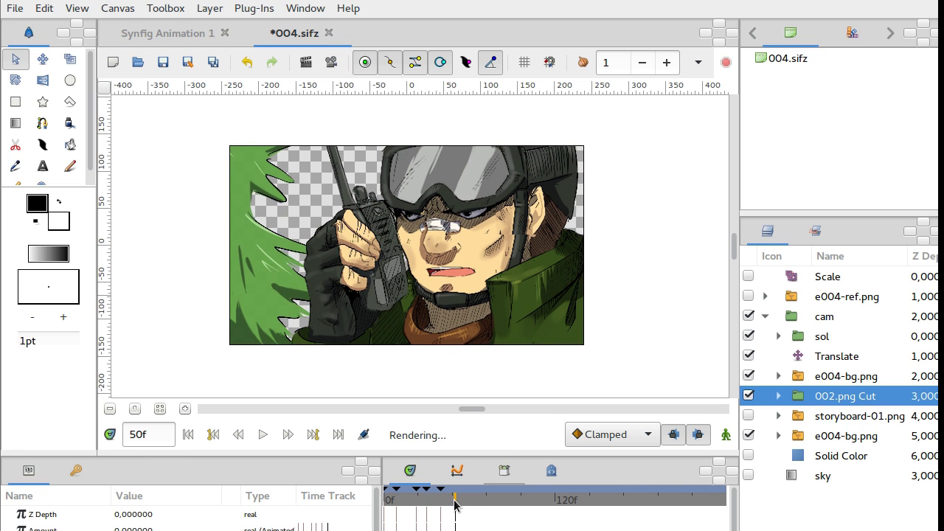
left_click(474, 503)
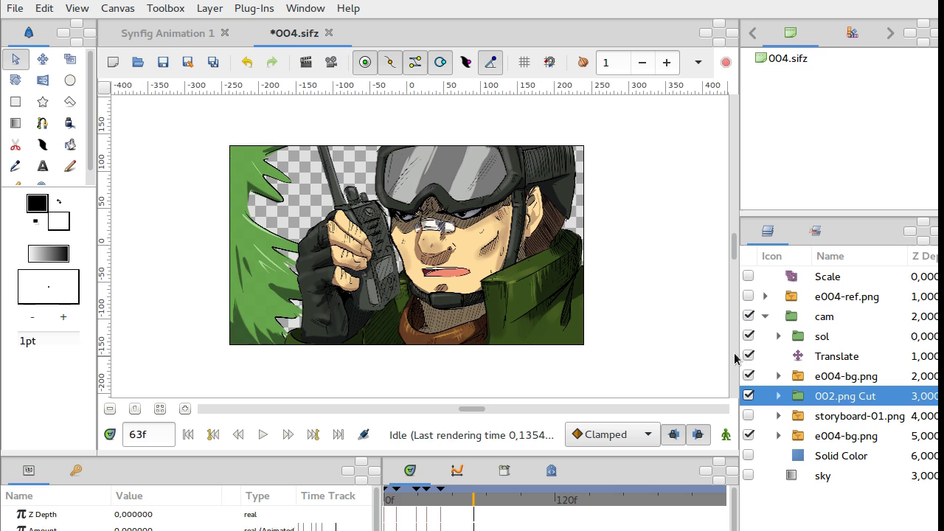
Widen the canvas and jump between frames 55, 46 and later ones, comparing render times
left_click_drag(738, 354, 788, 356)
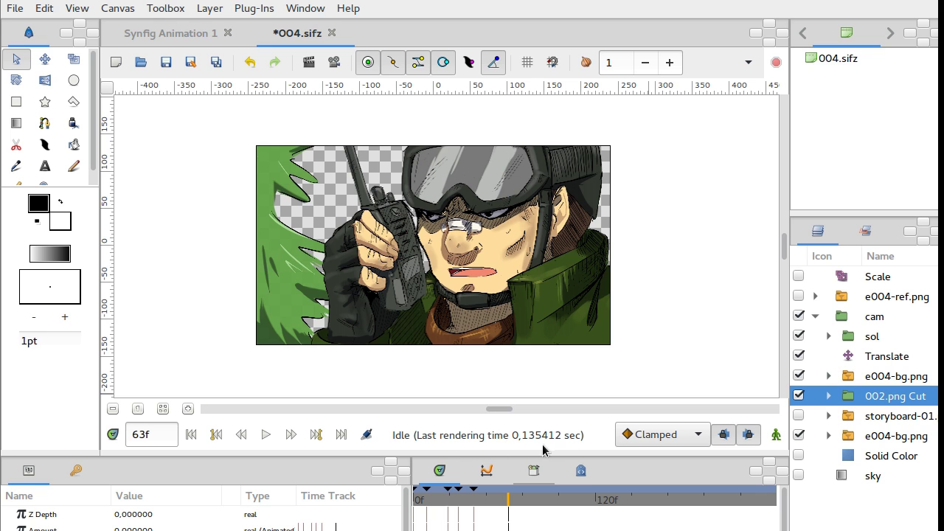
left_click(496, 500)
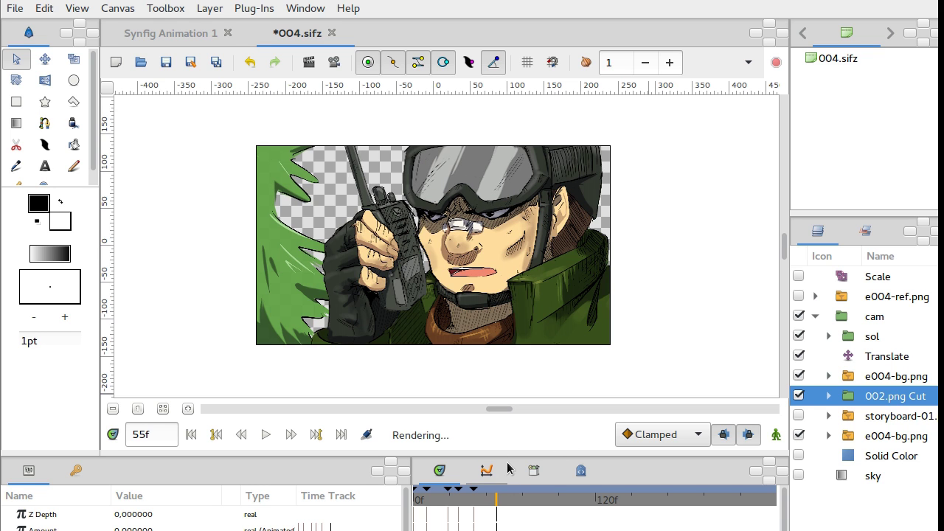
left_click(481, 505)
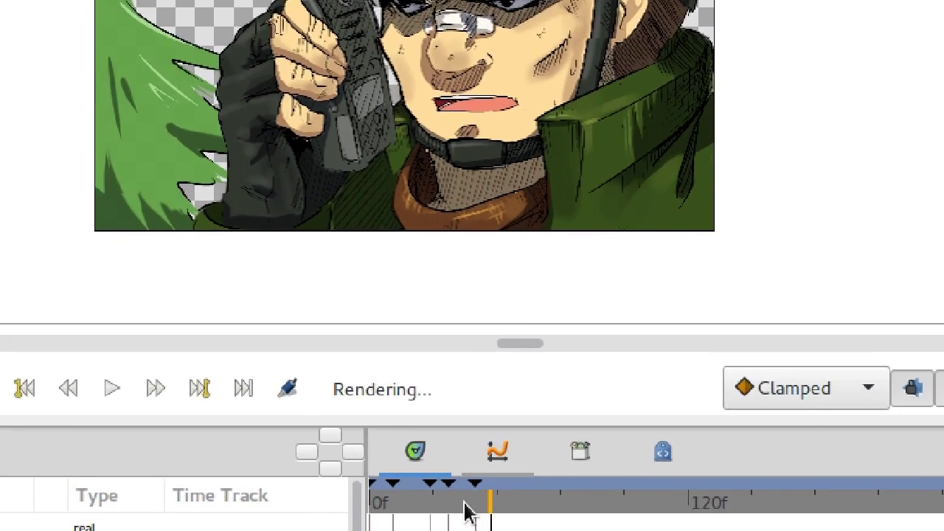
left_click(468, 502)
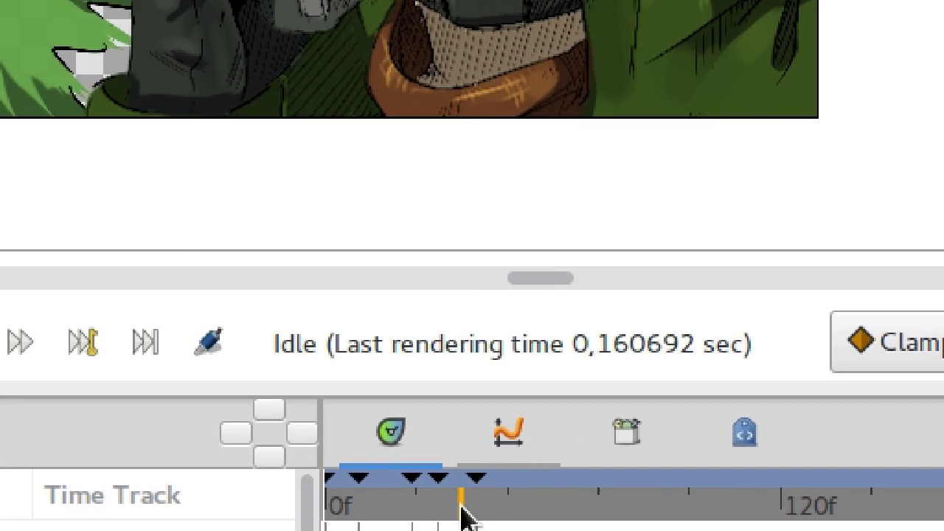
left_click(512, 508)
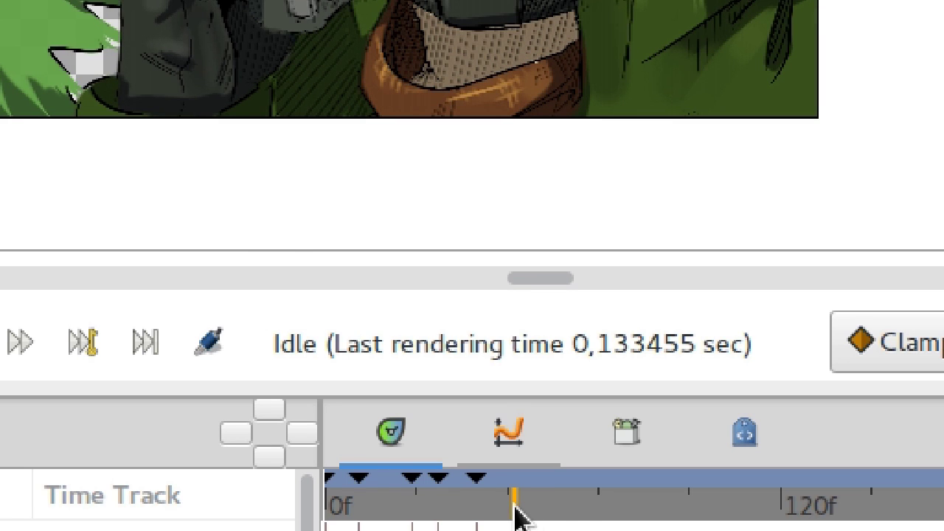
left_click(579, 510)
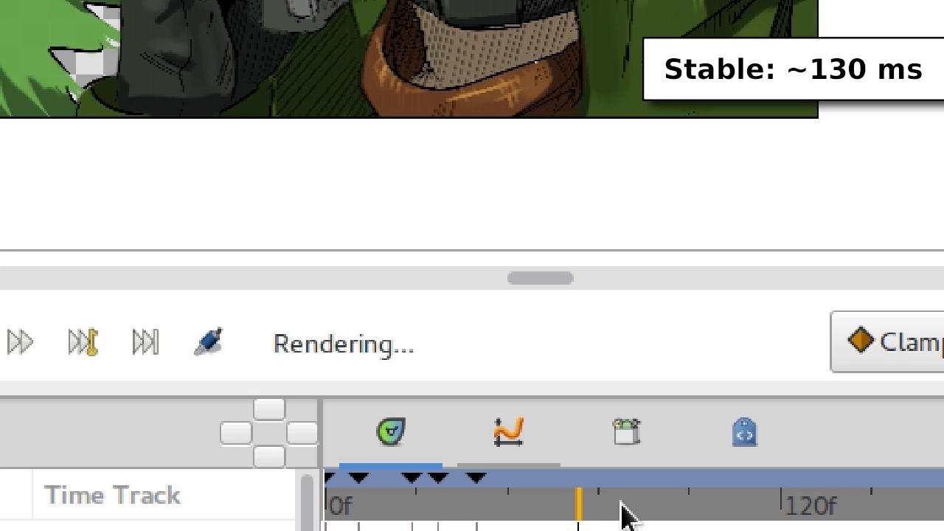
left_click(638, 510)
left_click(691, 511)
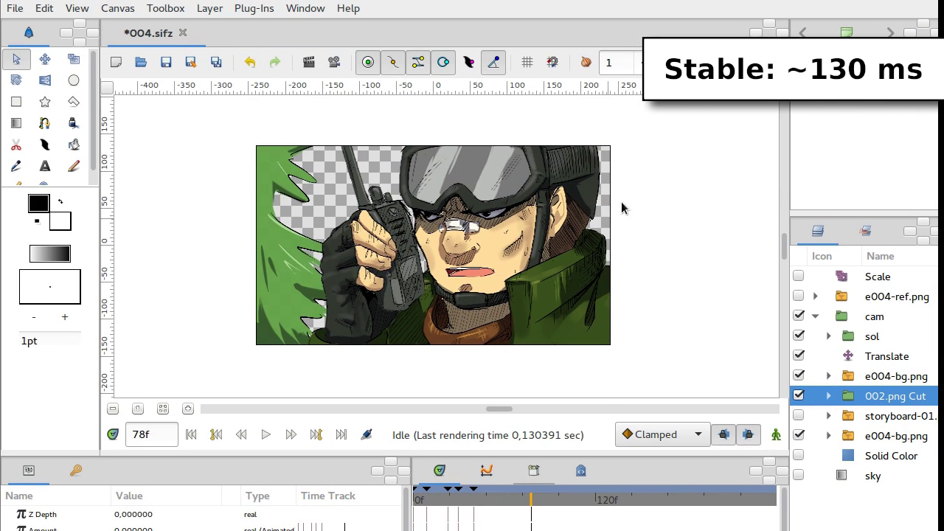
Close Synfig without saving and launch ~/synfig.rendering/bin/synfigstudio from the terminal
key("ctrl+w")
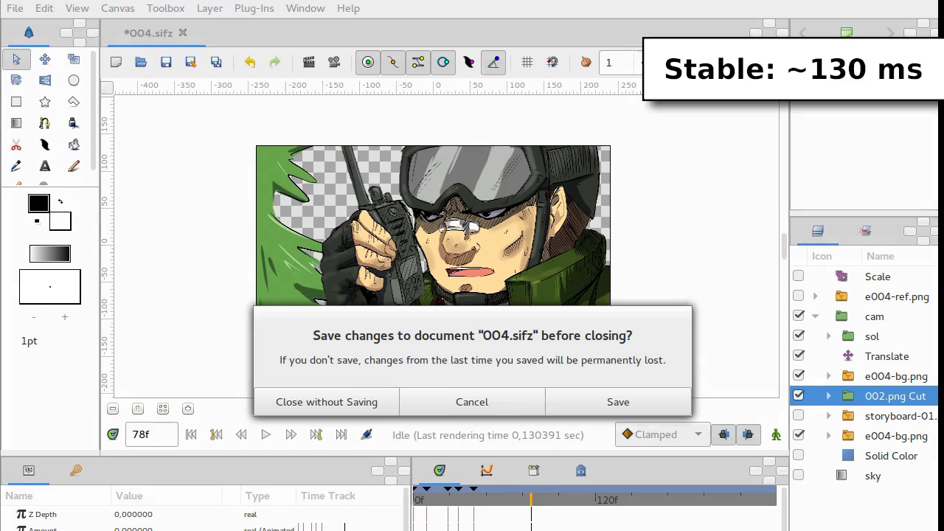
left_click(341, 406)
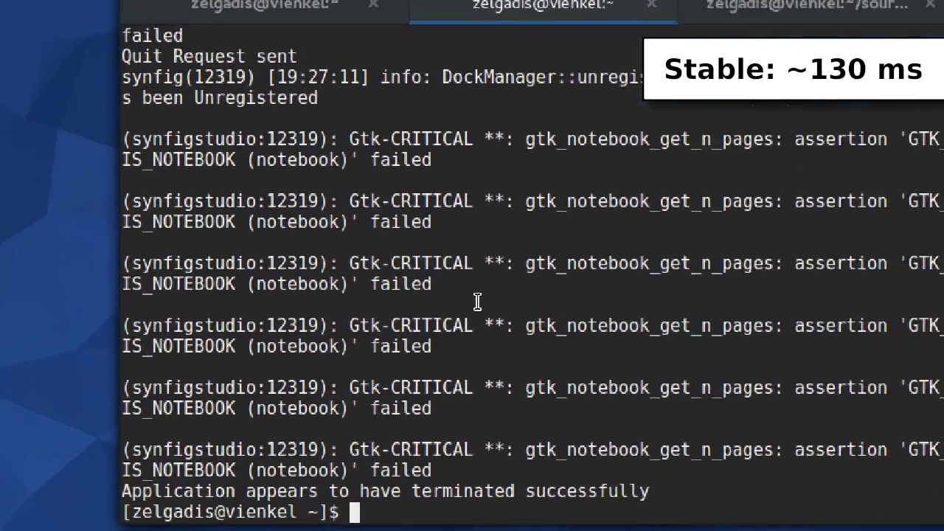
key("Up")
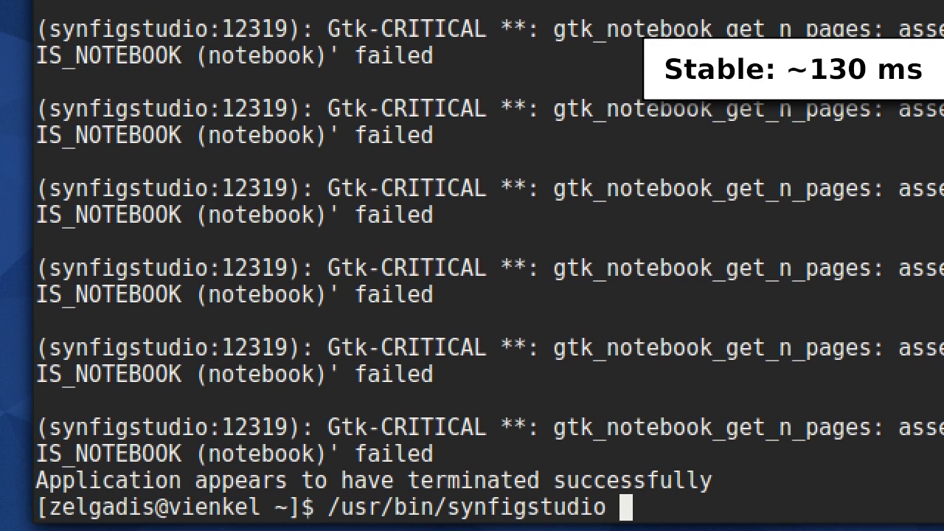
key("Up")
key("Return")
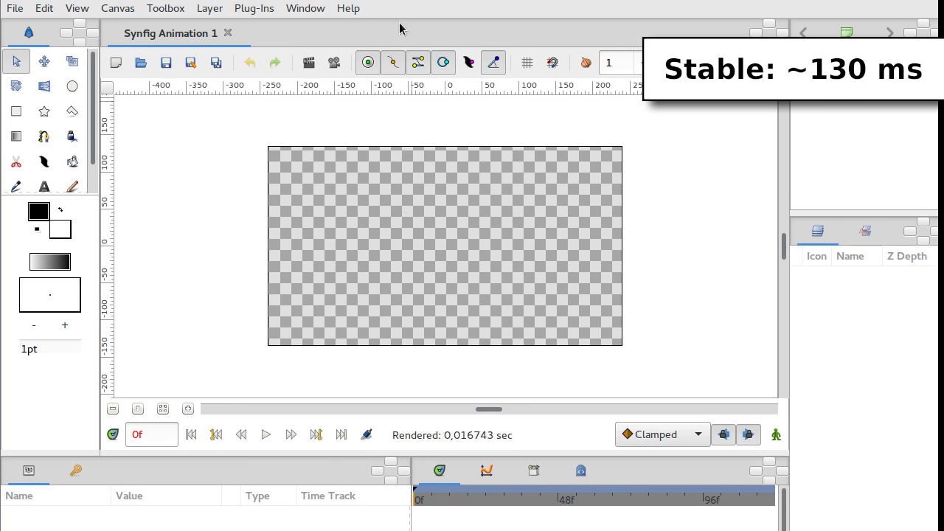
left_click(348, 8)
left_click(359, 169)
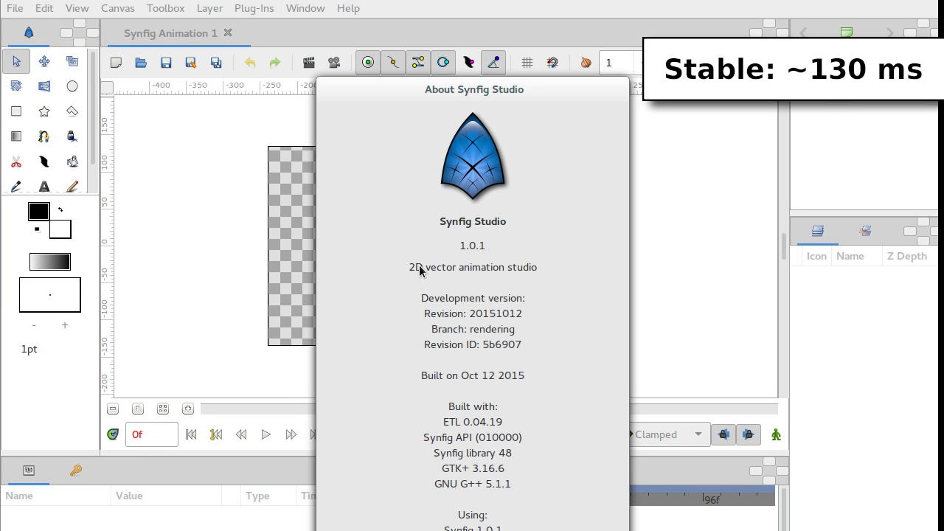
left_click_drag(474, 322, 524, 313)
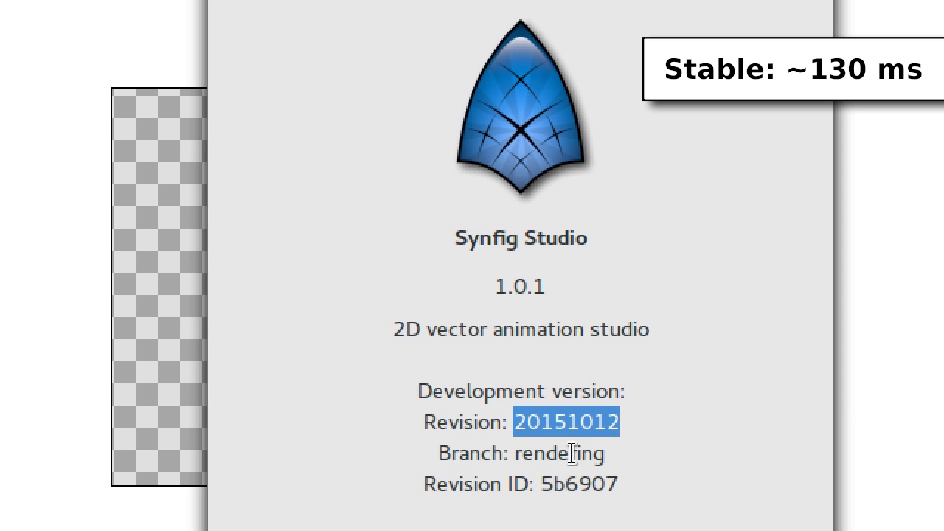
double_click(559, 454)
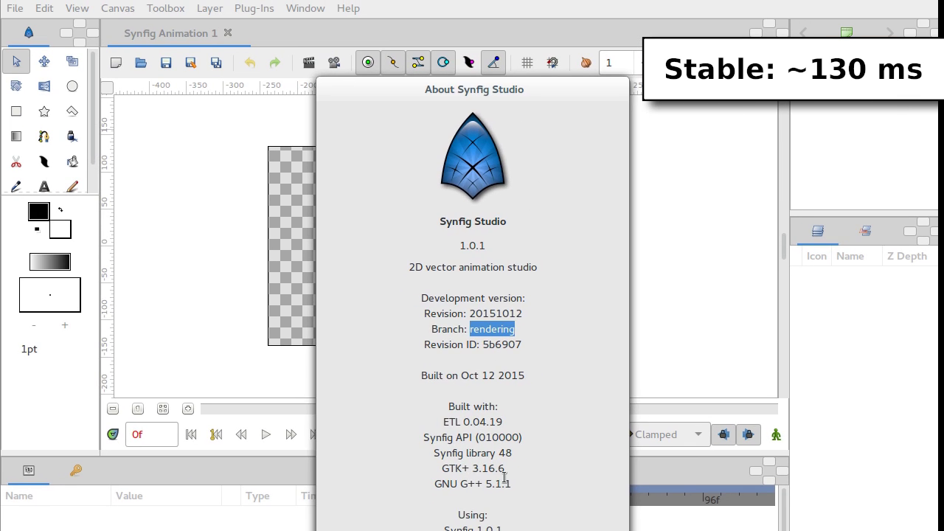
key("Escape")
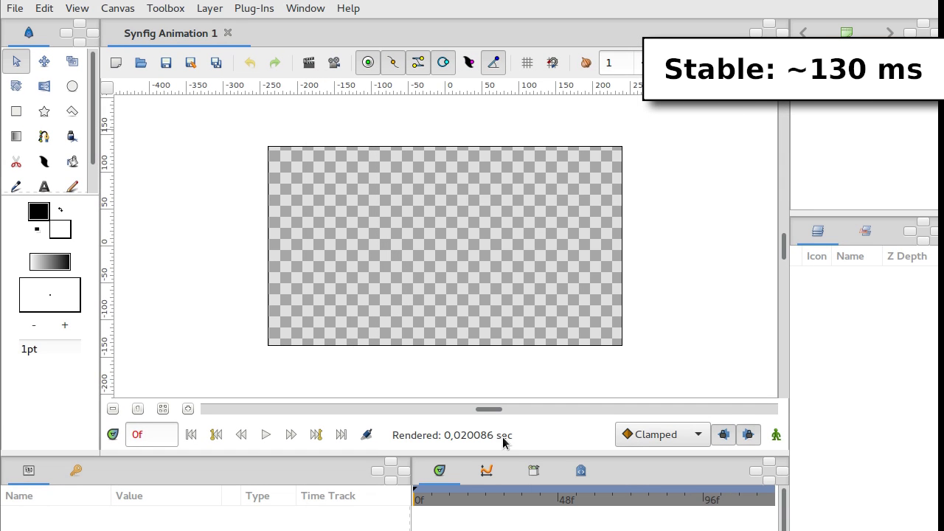
Open the recent file 004.sifz in the development build
left_click(14, 8)
mouse_move(59, 85)
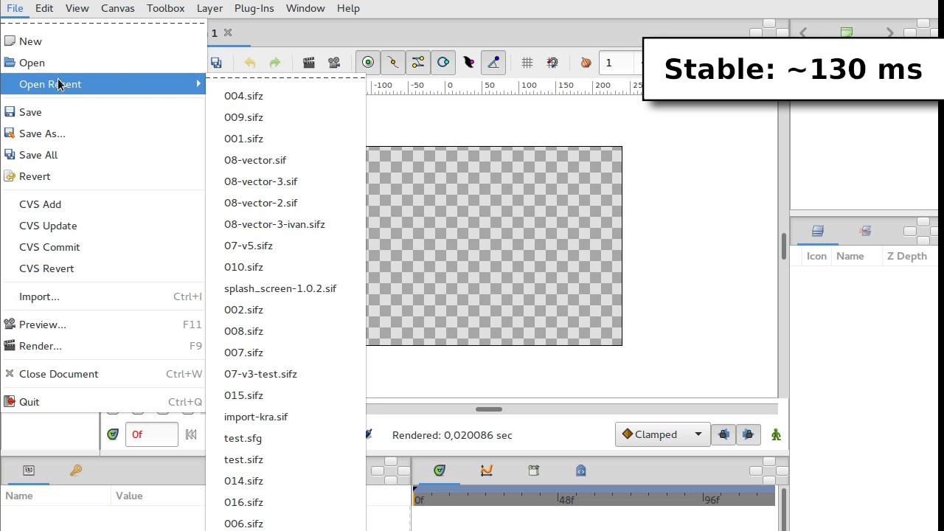
left_click(240, 99)
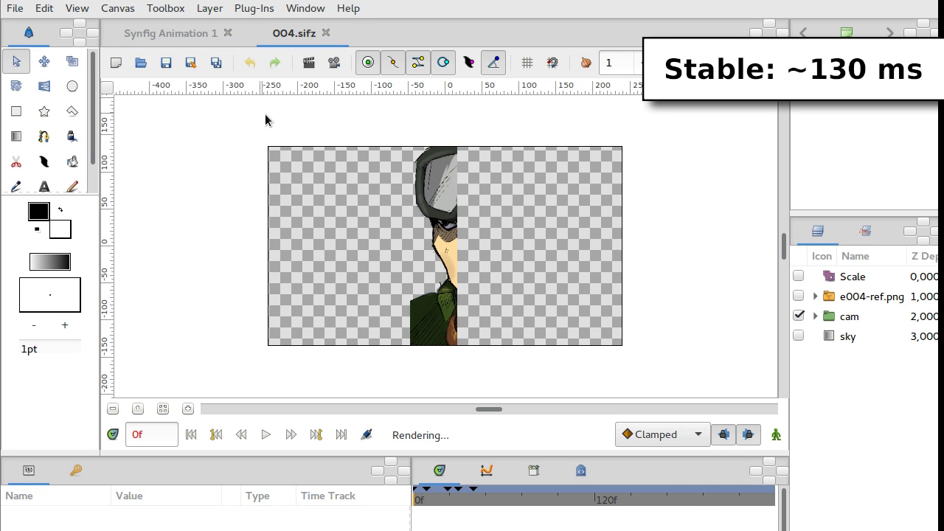
Step forward through frames 17, 31, 38, 52 and 62, watching render times
left_click(440, 501)
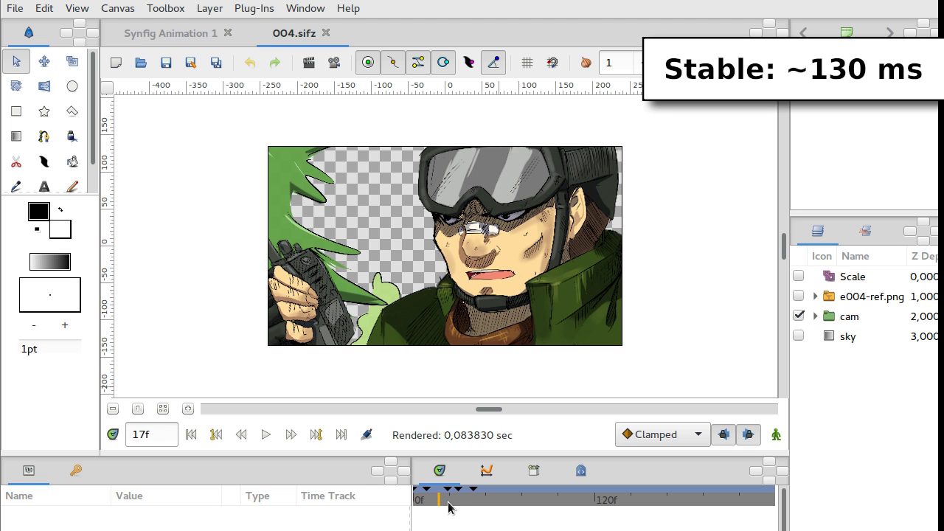
left_click(458, 506)
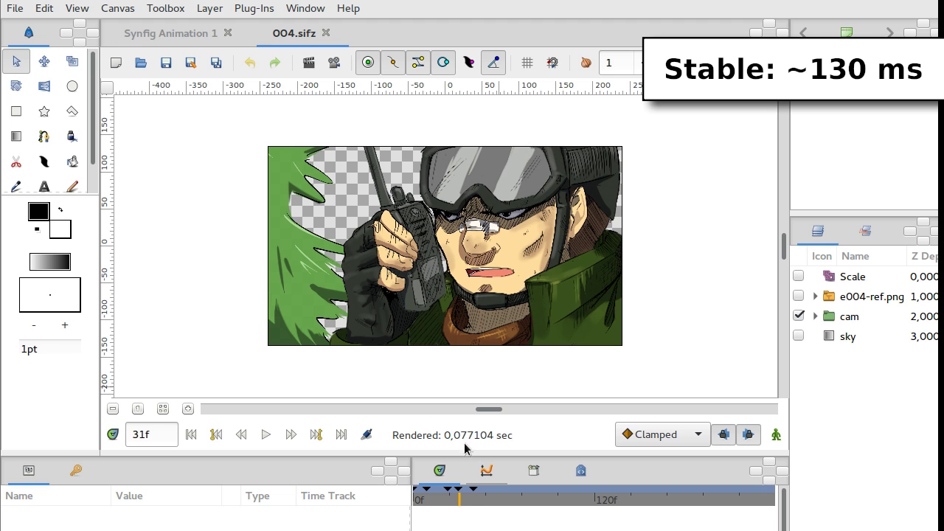
left_click(471, 509)
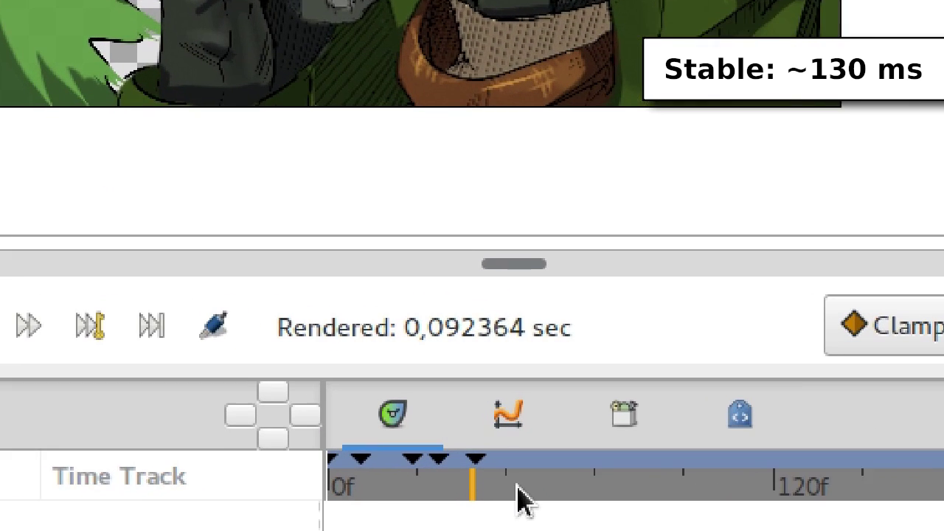
left_click(491, 506)
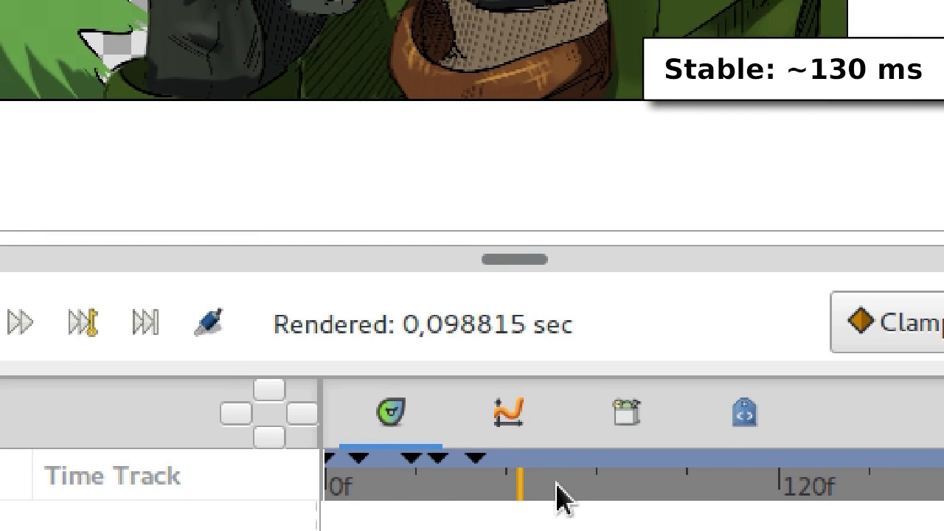
left_click(560, 490)
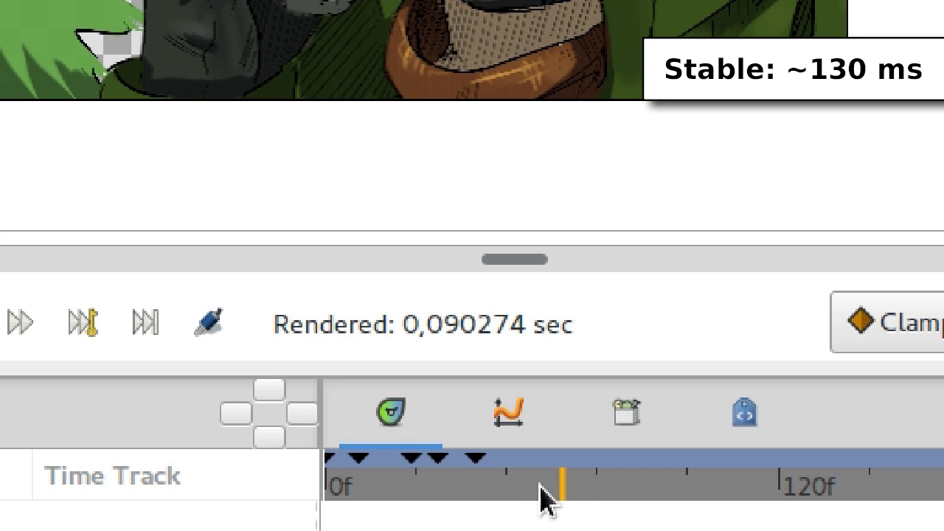
Jump back and forth among frames 45, 38, 32, 60, 84 and 95, ending at 76
left_click(459, 489)
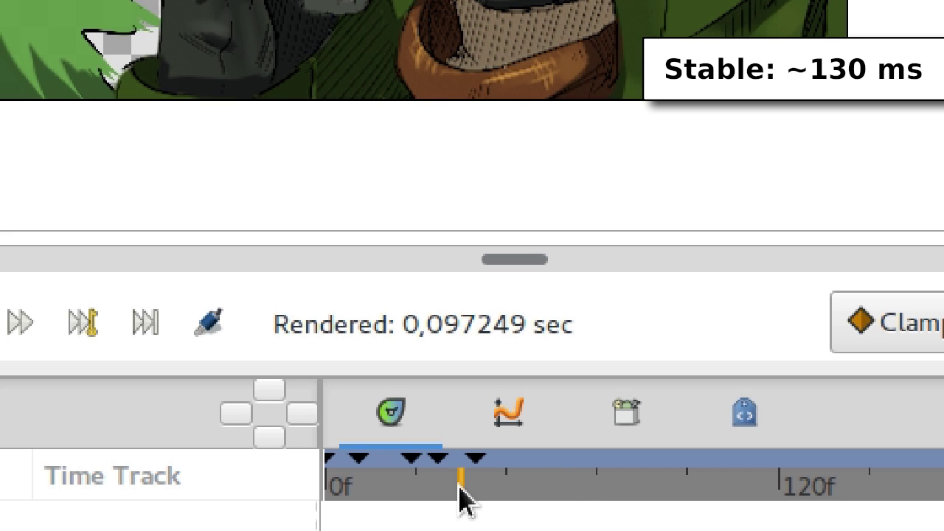
left_click(430, 489)
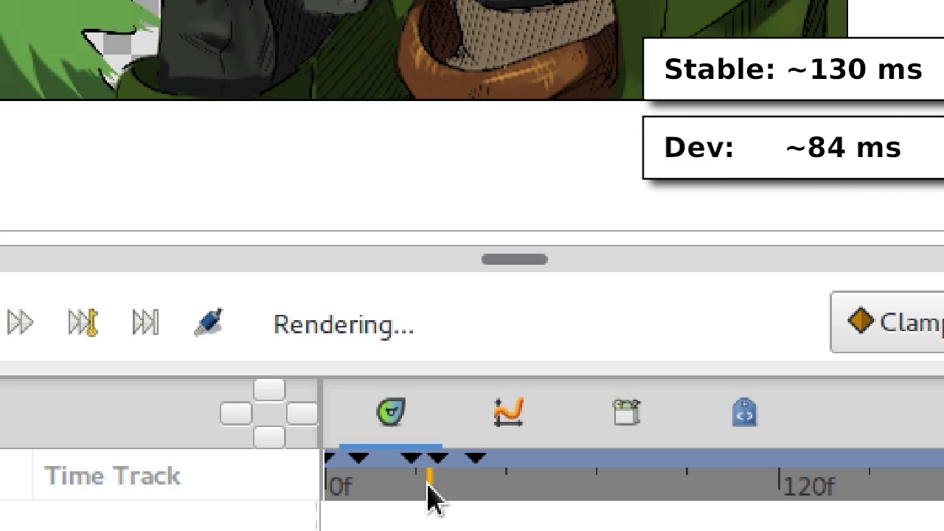
left_click(386, 486)
left_click(559, 487)
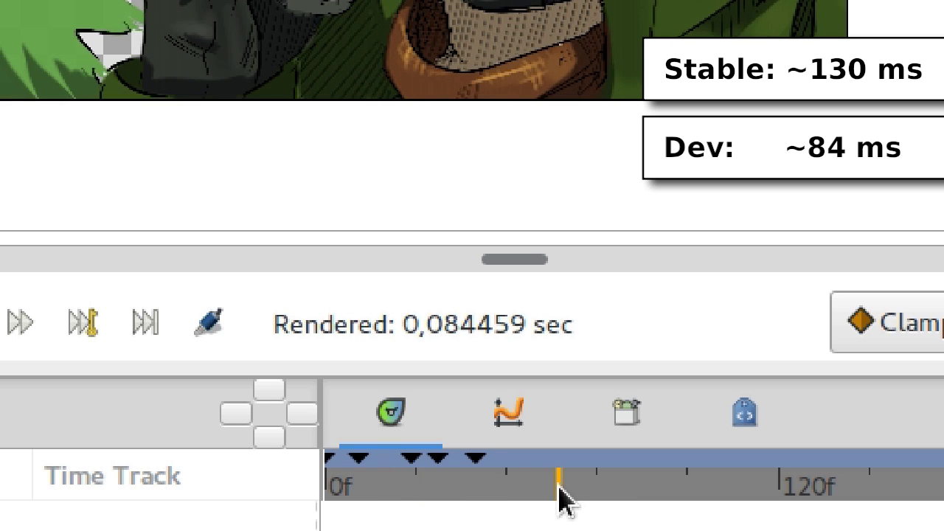
left_click(599, 487)
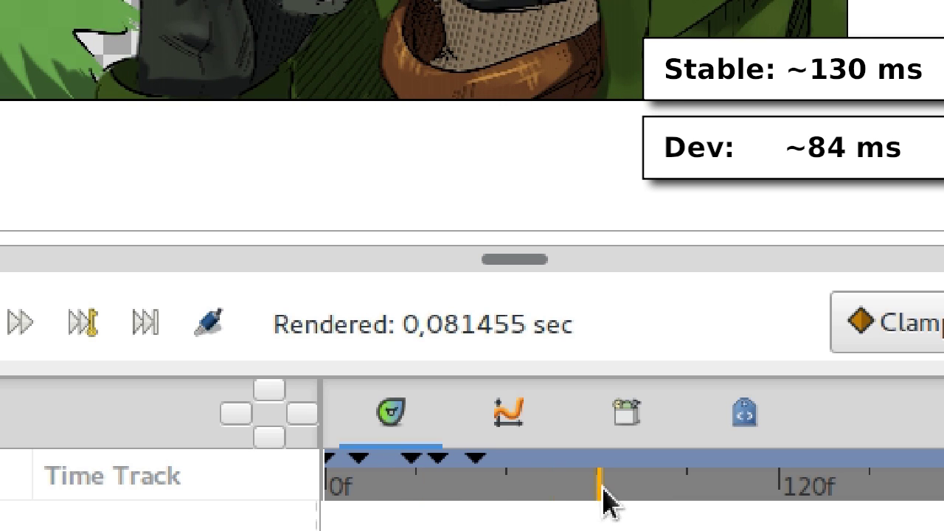
left_click(646, 498)
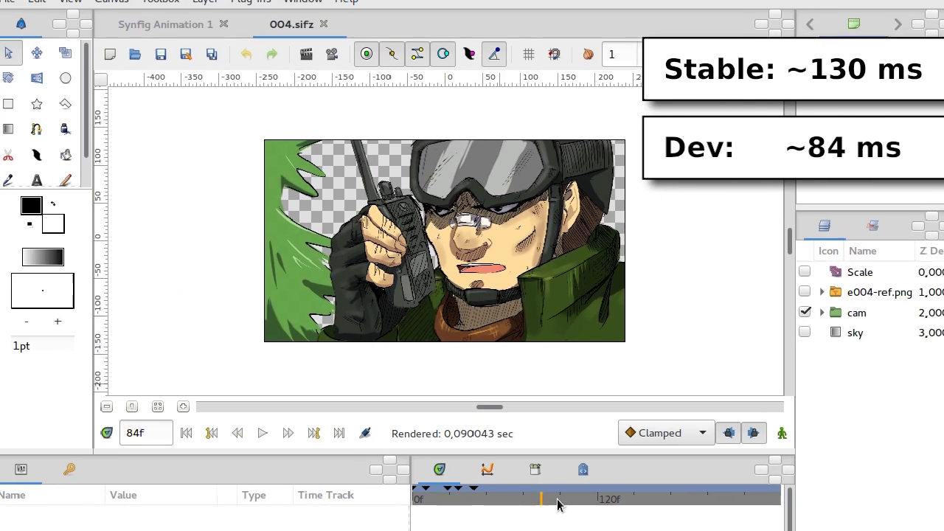
left_click(683, 498)
left_click(526, 502)
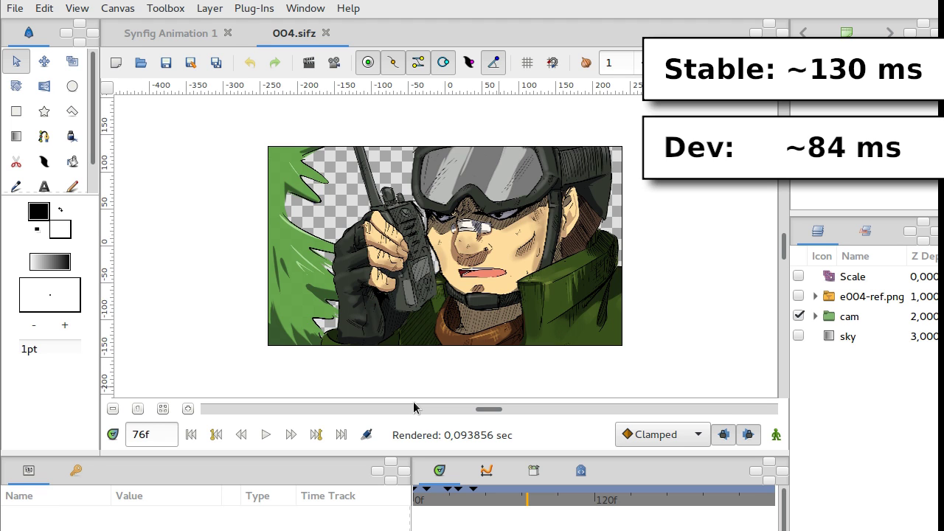
Set both Navigator and WorkArea renderers to Cobra (software) in Setup > Render
left_click(46, 9)
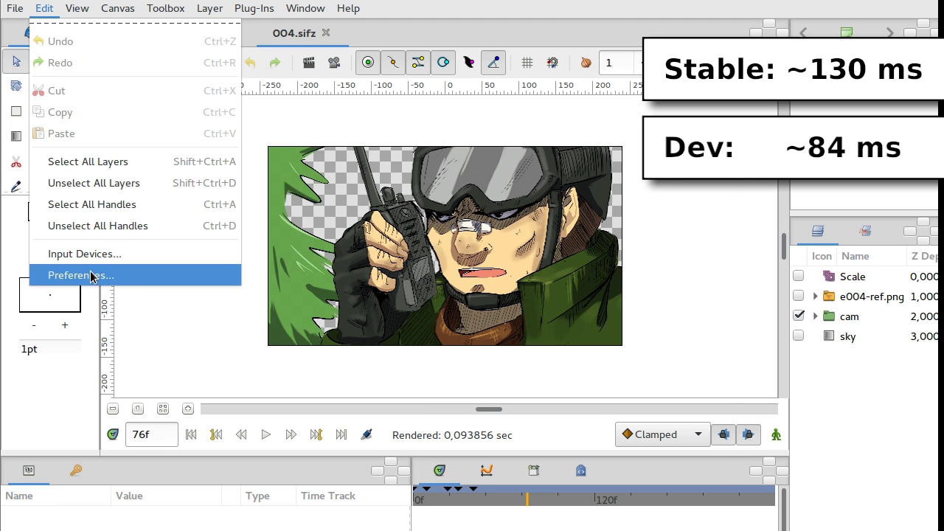
left_click(88, 274)
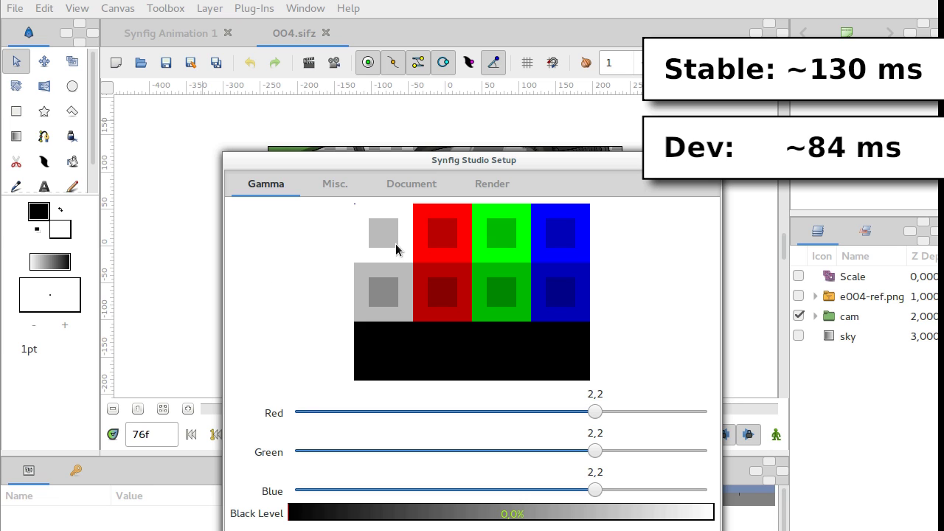
left_click(489, 186)
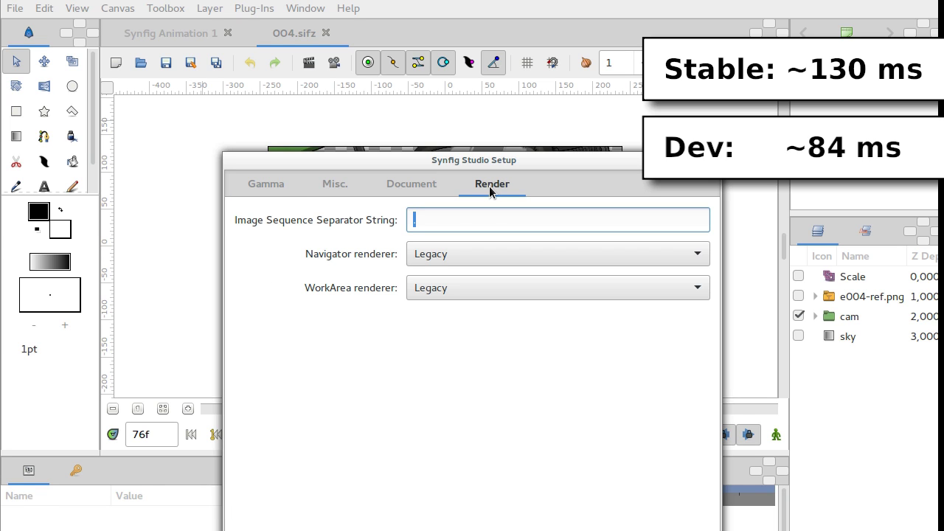
left_click(449, 253)
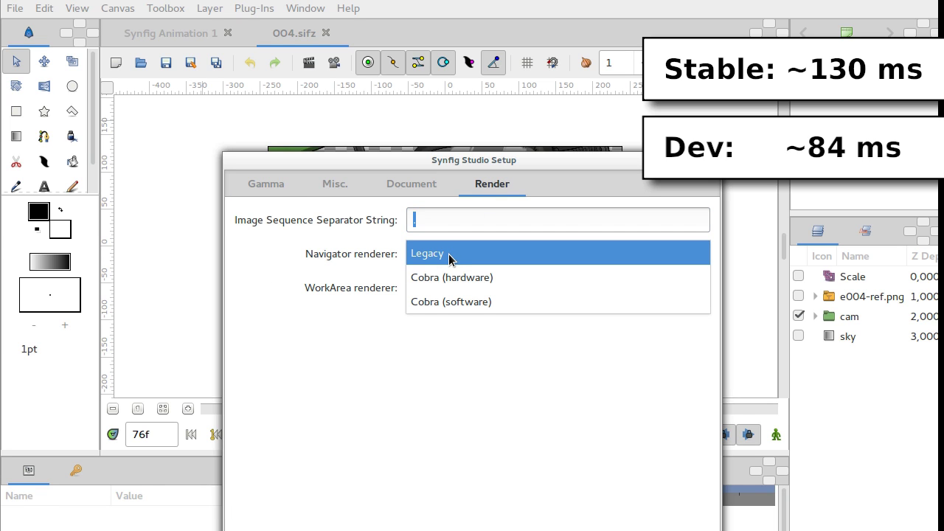
left_click(452, 309)
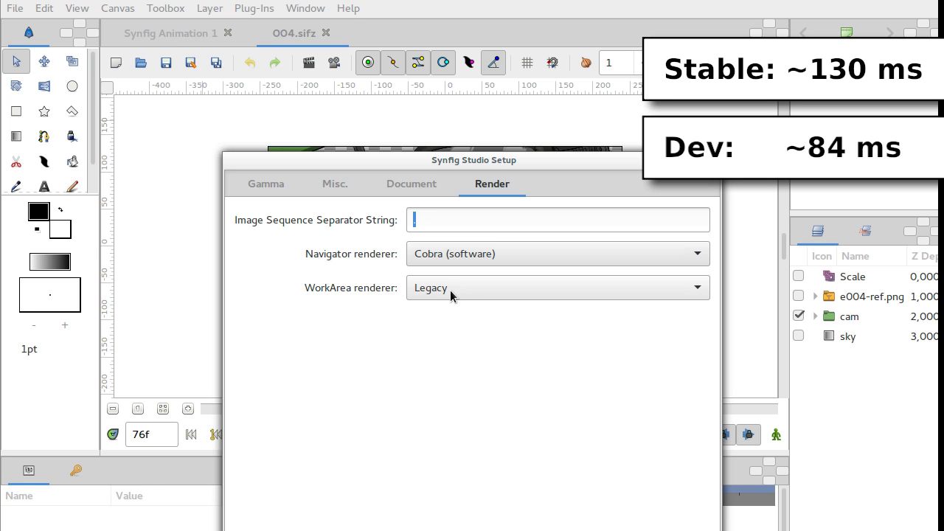
left_click(453, 289)
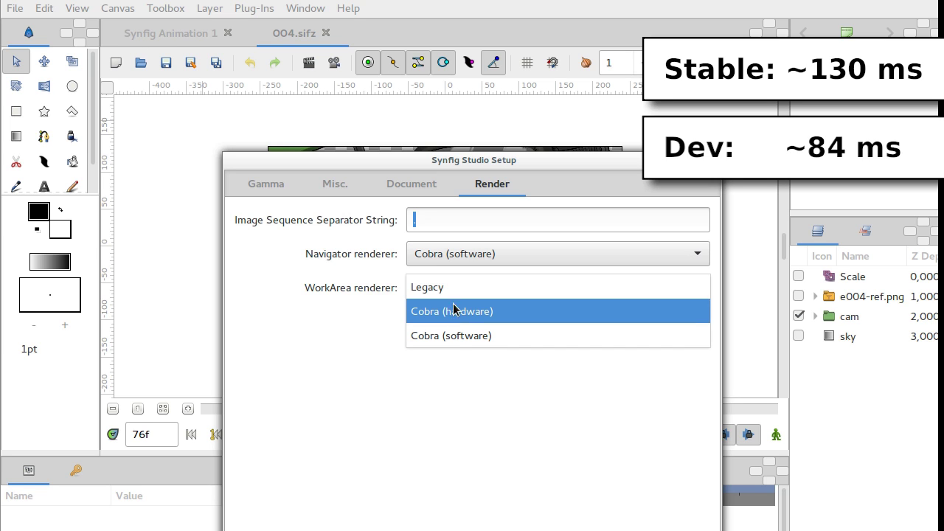
left_click(451, 335)
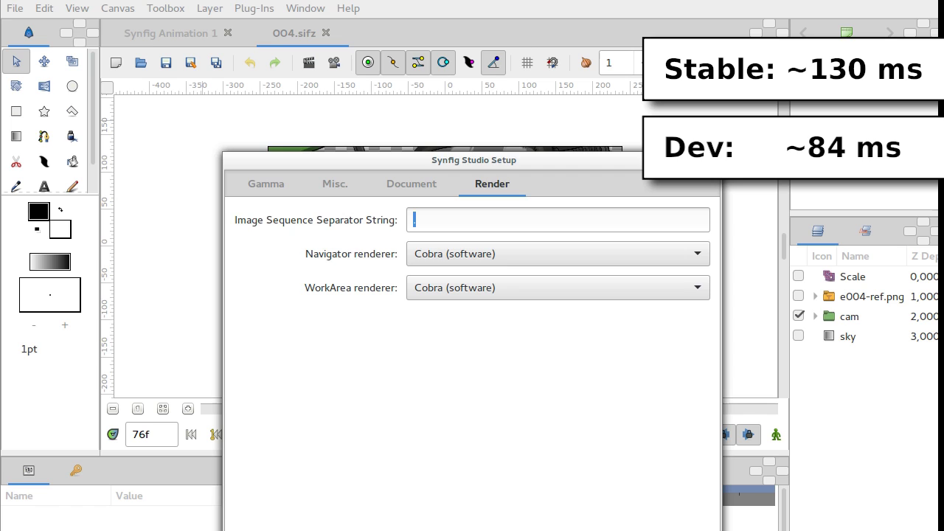
key("Return")
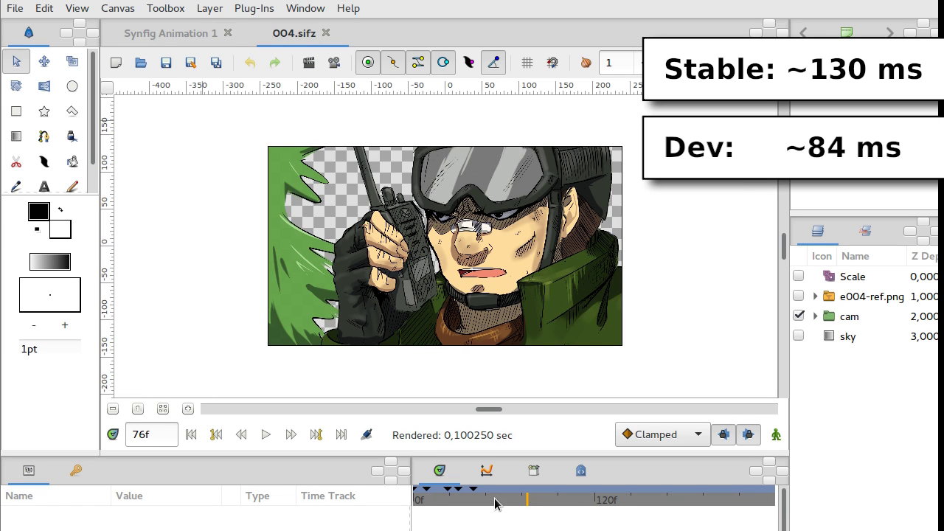
Render frames 53, 73 and several later frames with Cobra to time them
left_click_drag(494, 504, 491, 504)
left_click(523, 502)
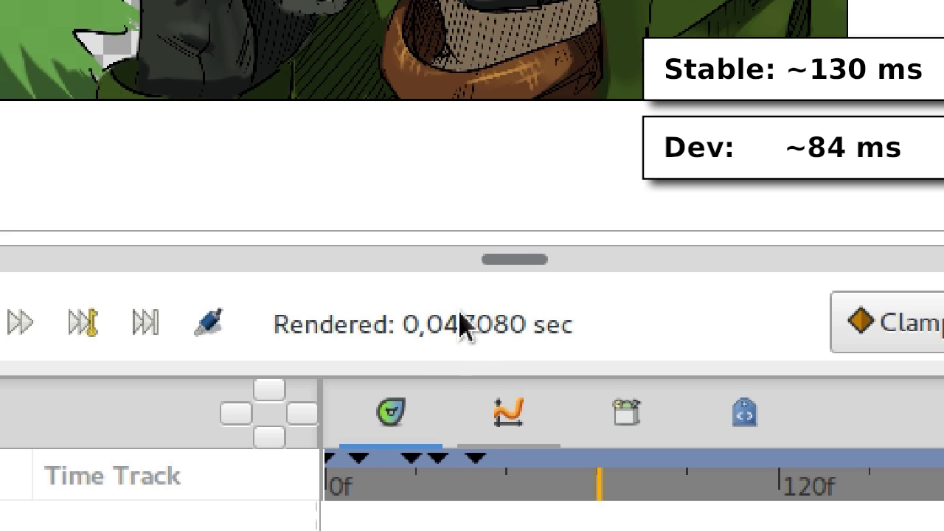
left_click(637, 488)
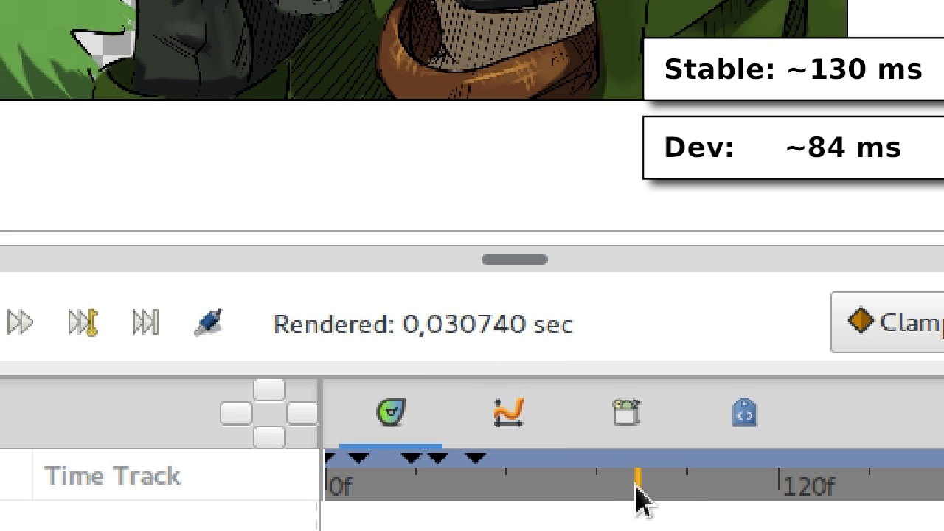
left_click(681, 488)
left_click(722, 487)
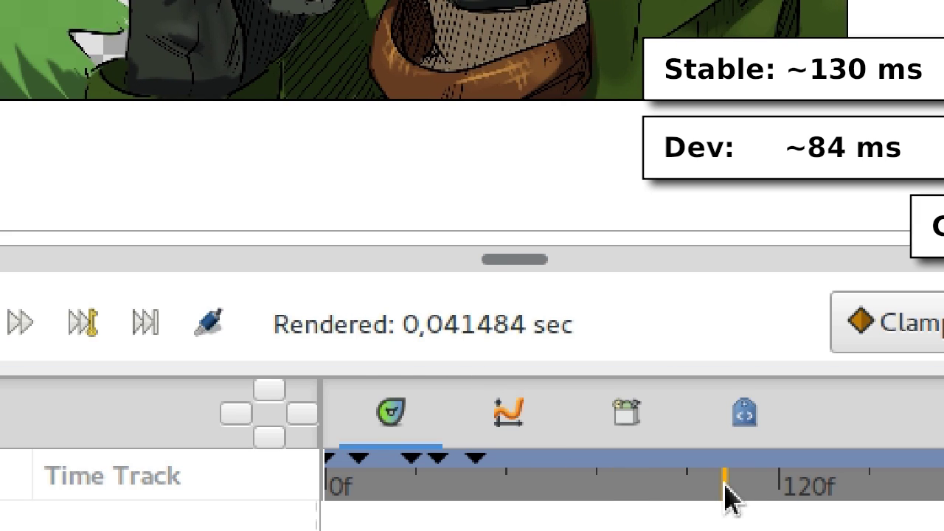
left_click(769, 487)
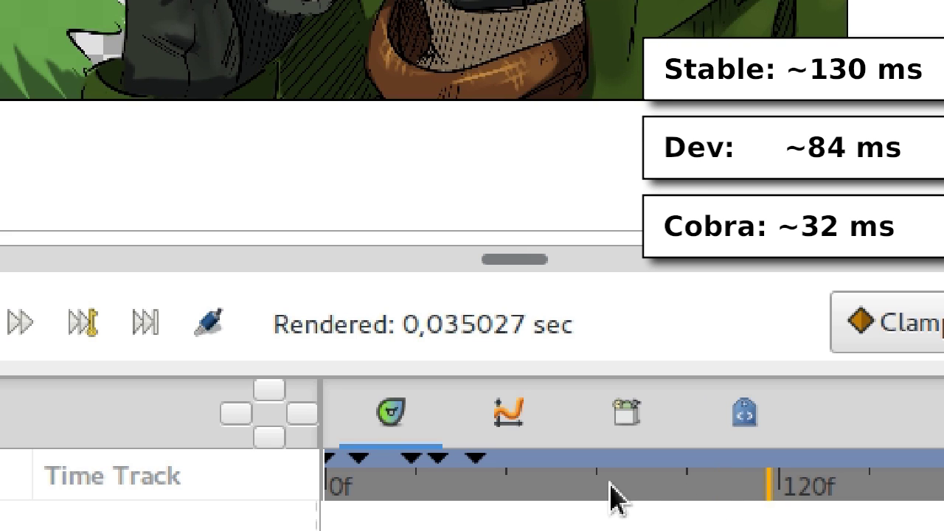
Revisit frames 66, 83, 91 and 71, then seek back to frame 0
left_click(610, 484)
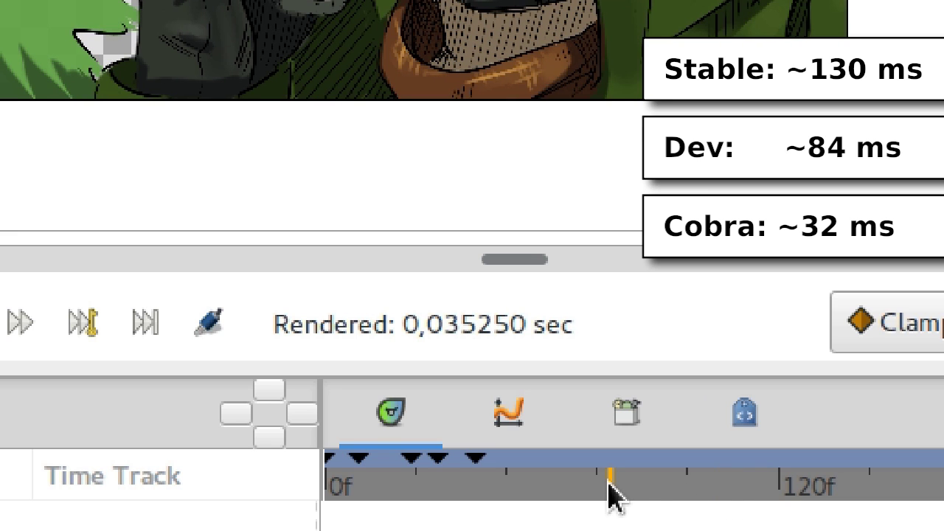
left_click(577, 486)
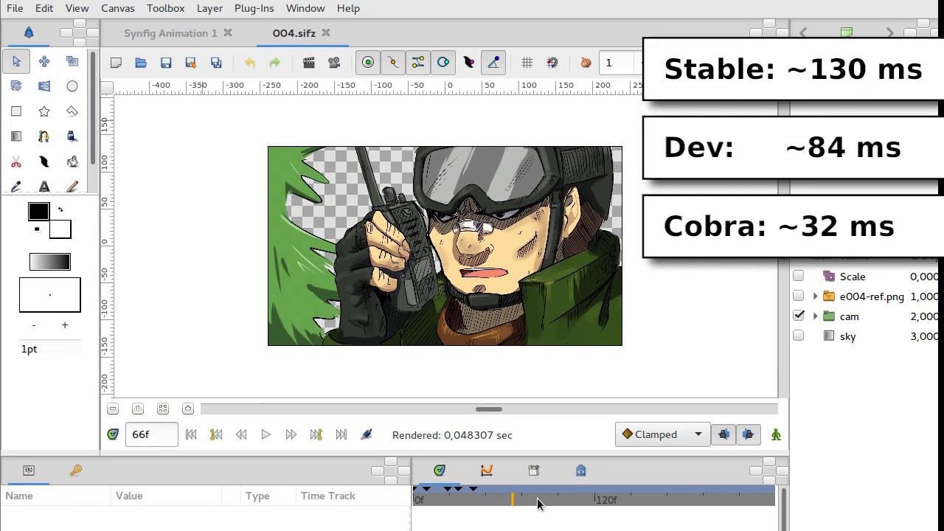
left_click(537, 501)
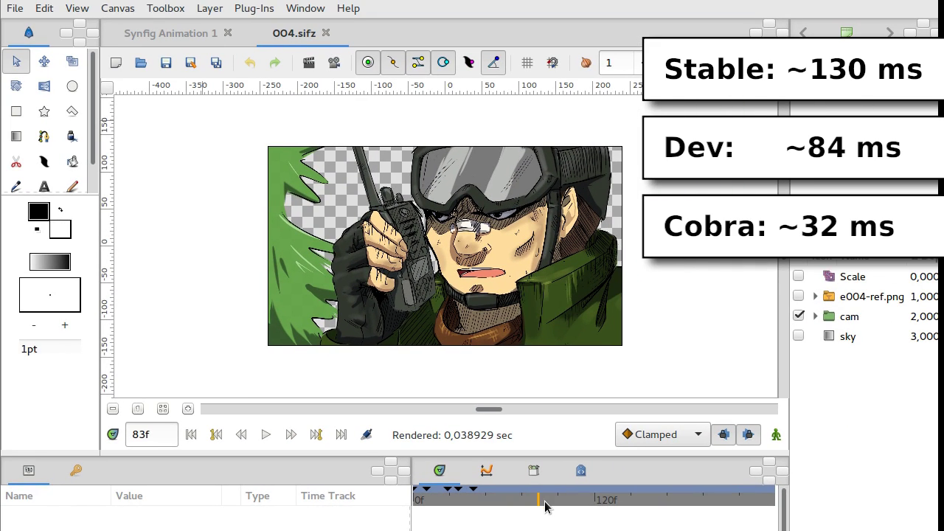
left_click(550, 501)
left_click(518, 503)
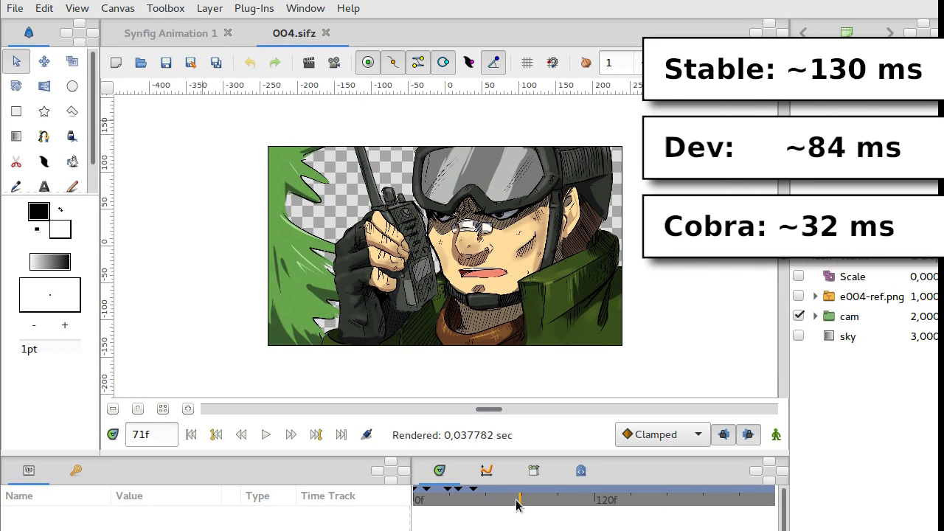
left_click(192, 435)
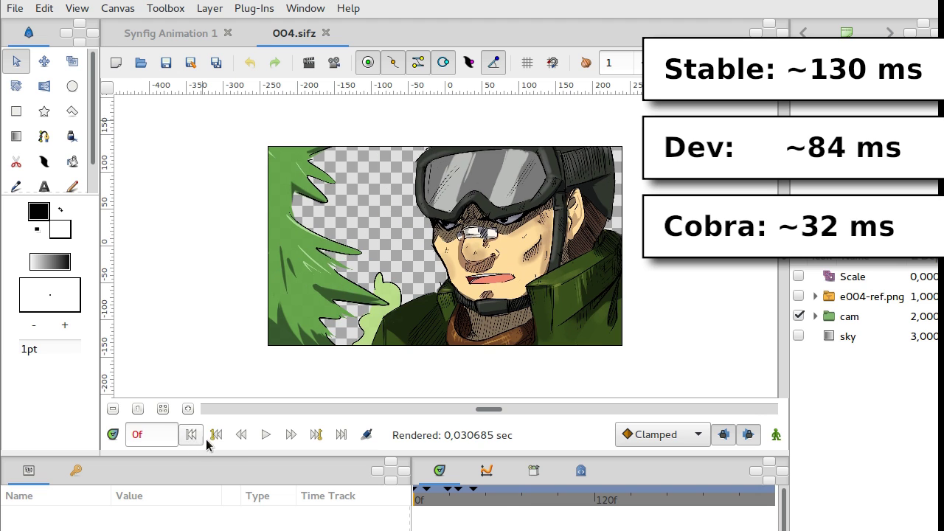
Play and pause 004.sifz, scrub to frame 141, and select the soldier's hand on canvas
left_click(266, 436)
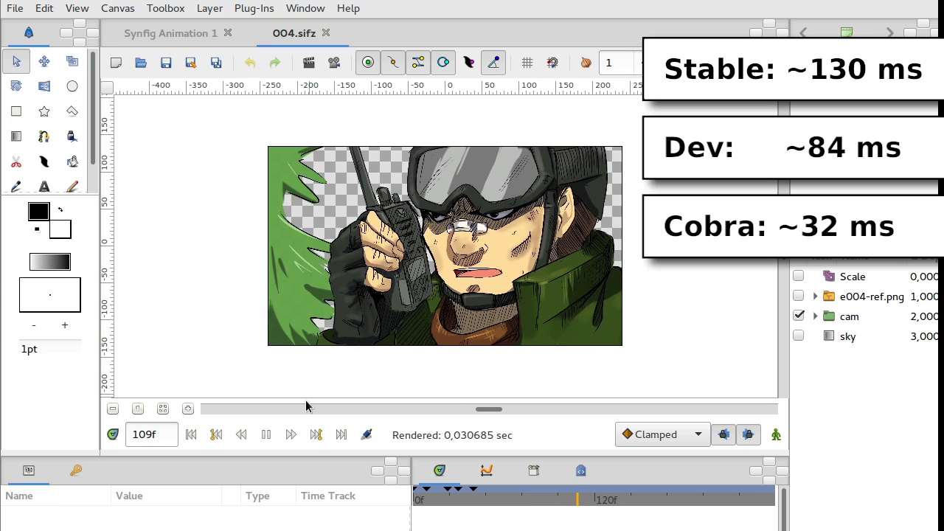
left_click(288, 435)
mouse_move(609, 501)
left_mouse_down()
mouse_move(491, 499)
mouse_move(626, 500)
left_mouse_up()
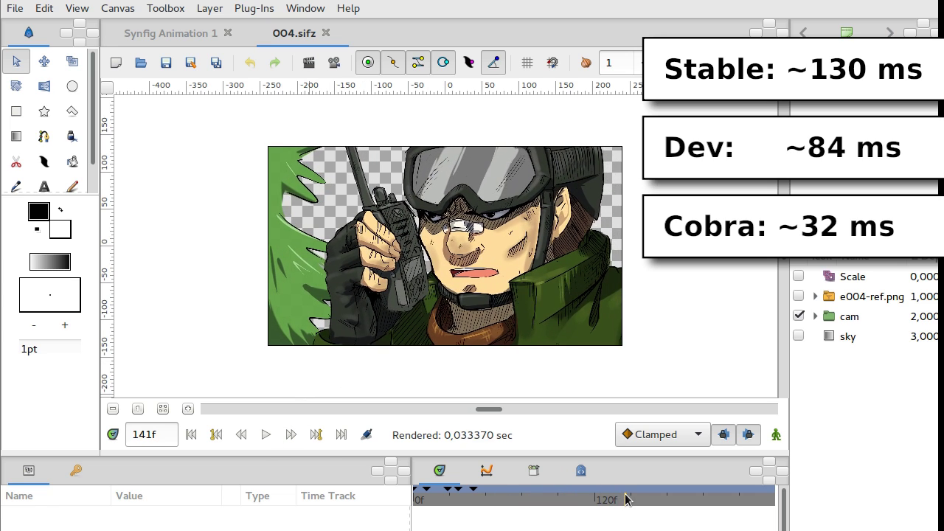
left_click(457, 332)
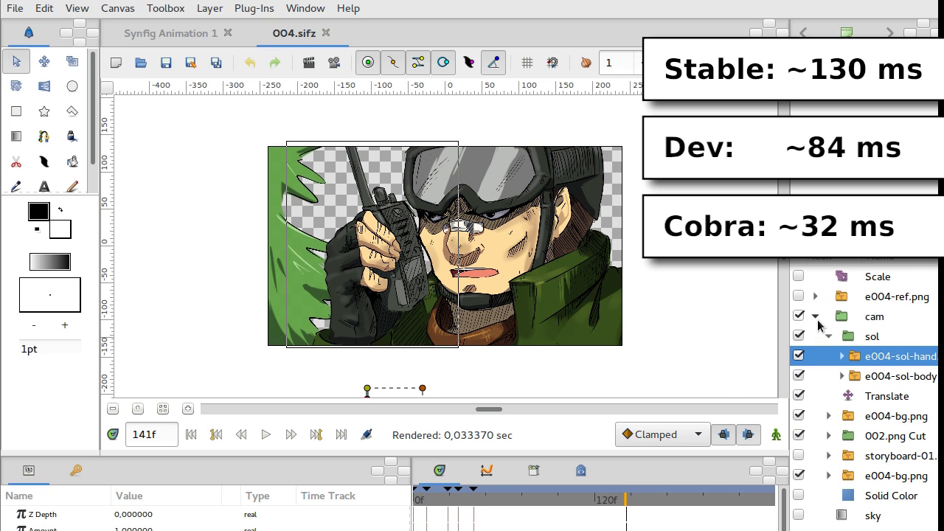
Collapse and select the cam group, then rotate and scale it into a tilted close-up of the face
left_click(815, 317)
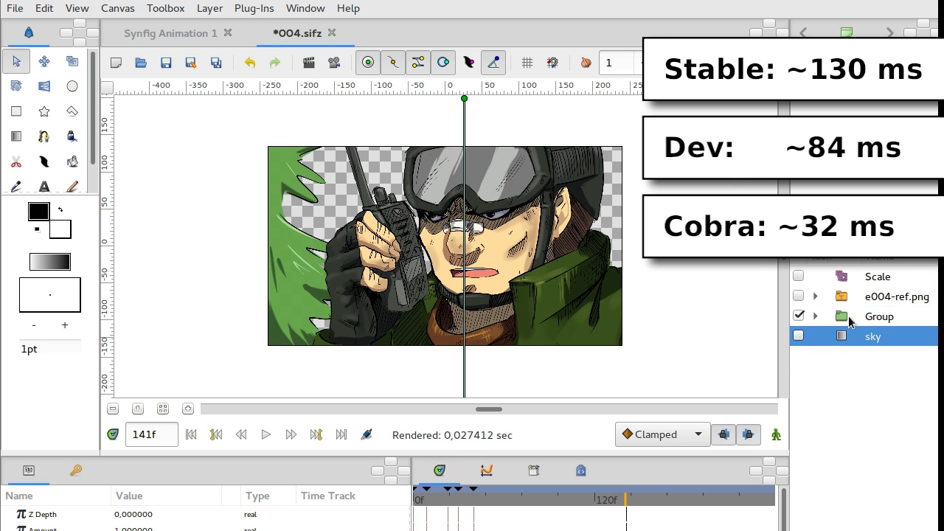
left_click(878, 316)
left_click_drag(488, 246, 487, 264)
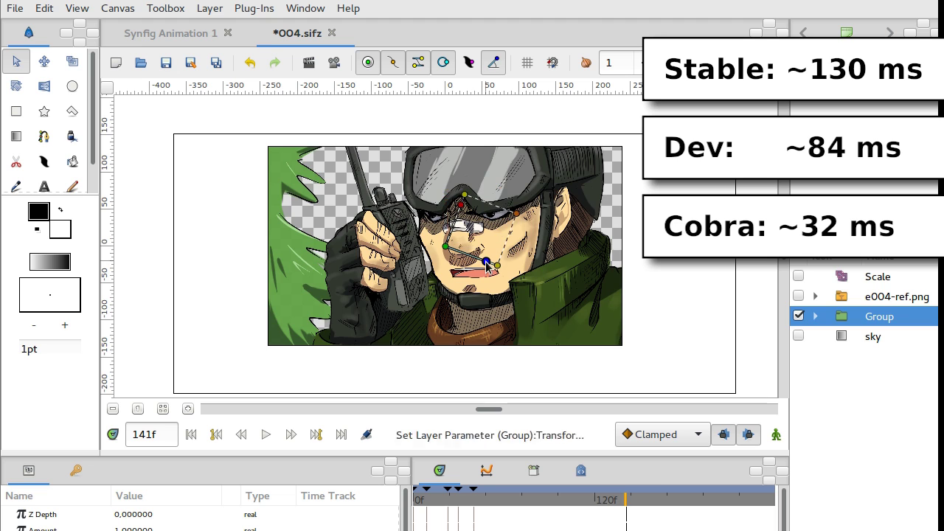
left_click_drag(539, 211, 520, 227)
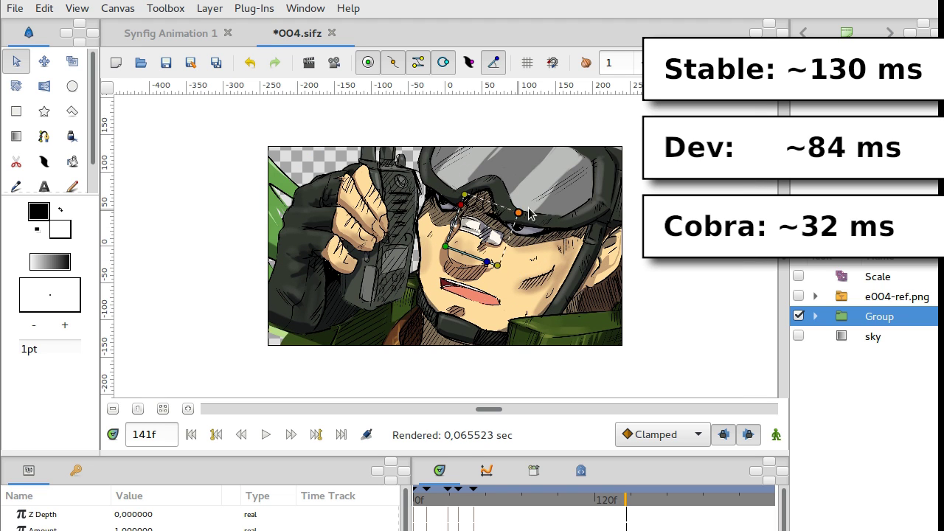
mouse_move(529, 213)
left_mouse_down()
mouse_move(508, 247)
mouse_move(518, 218)
mouse_move(568, 203)
mouse_move(519, 218)
mouse_move(530, 219)
left_mouse_up()
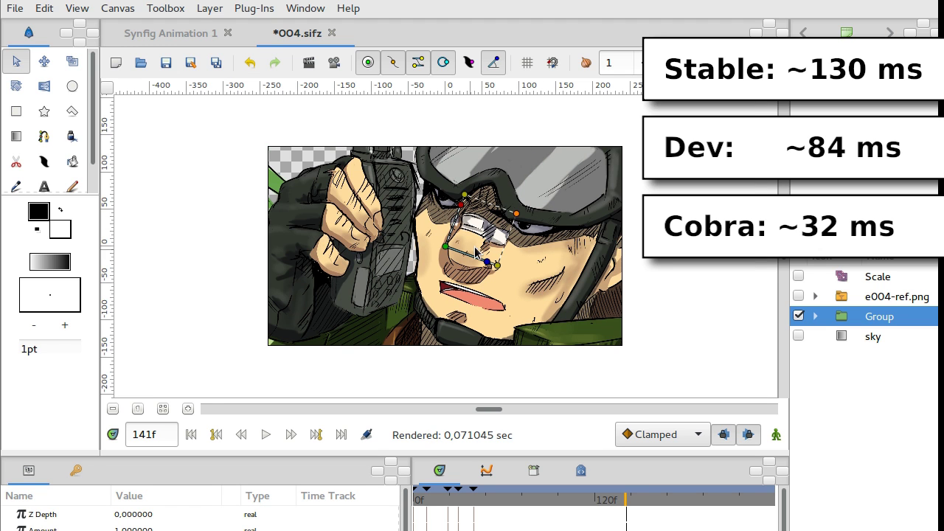
Zoom the cam group tightly into the face and shift its origin left
scroll(508, 246, "right", 2)
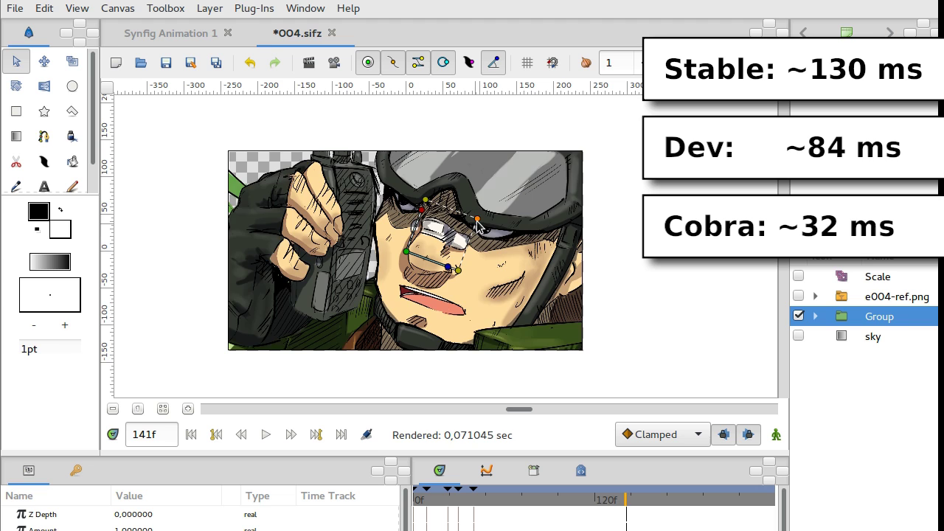
left_click_drag(477, 225, 586, 194)
left_click_drag(404, 253, 353, 267)
left_click_drag(418, 243, 444, 273)
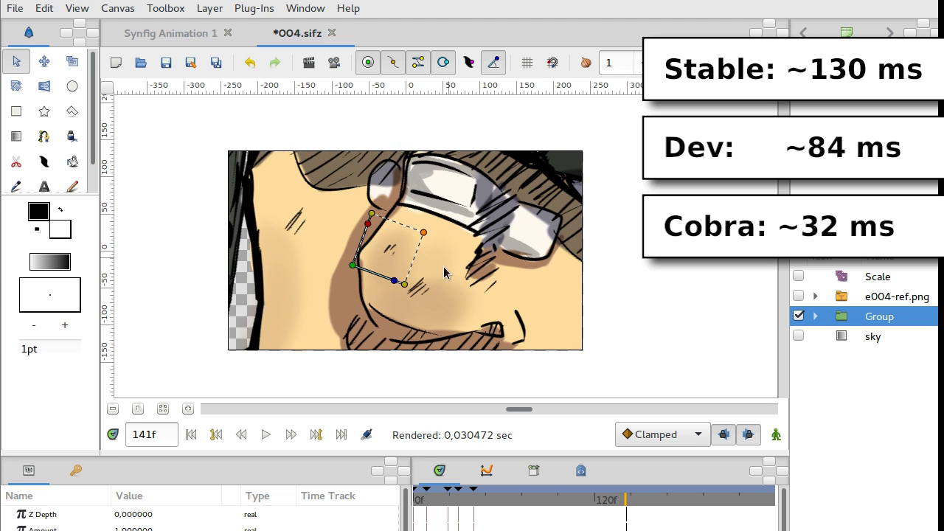
Pan the zoomed artwork down-left and then right, then scale back out to the whole soldier
left_click_drag(354, 267, 315, 297)
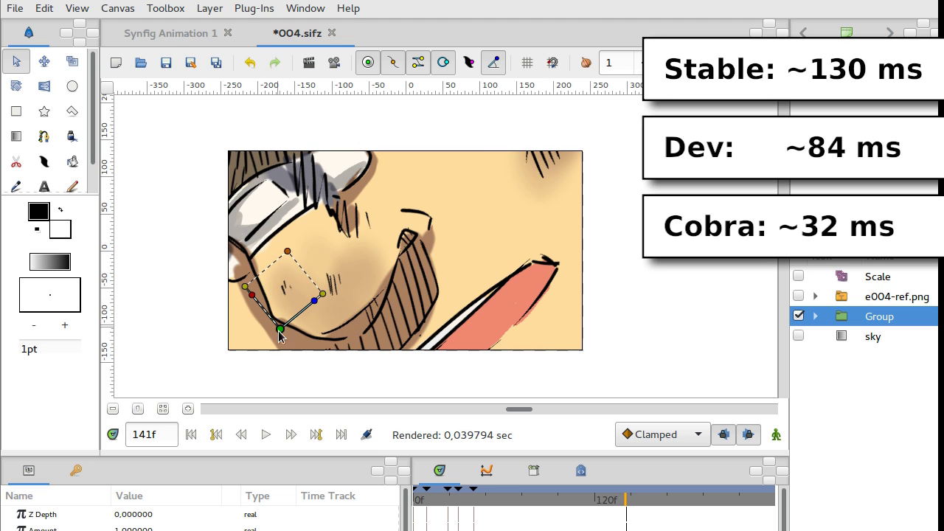
left_click_drag(279, 331, 399, 281)
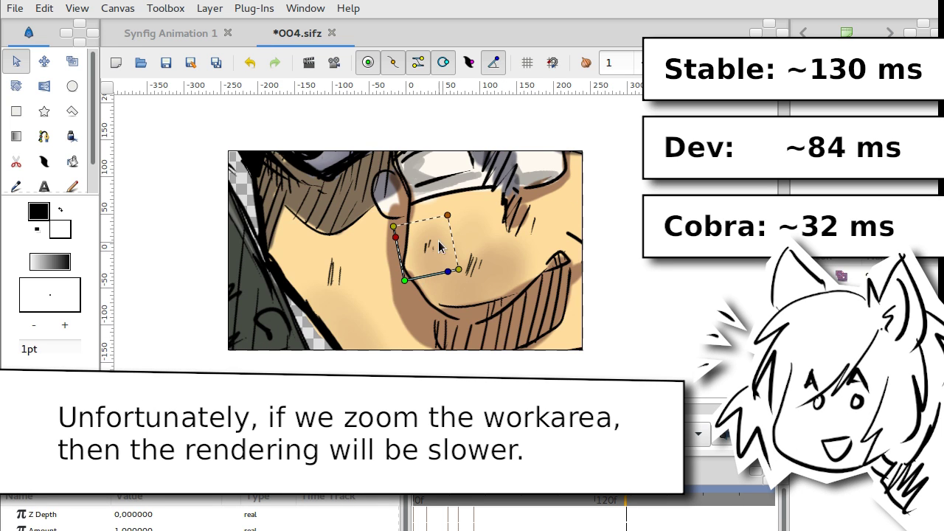
mouse_move(447, 219)
left_mouse_down()
mouse_move(449, 281)
mouse_move(406, 274)
mouse_move(431, 236)
left_mouse_up()
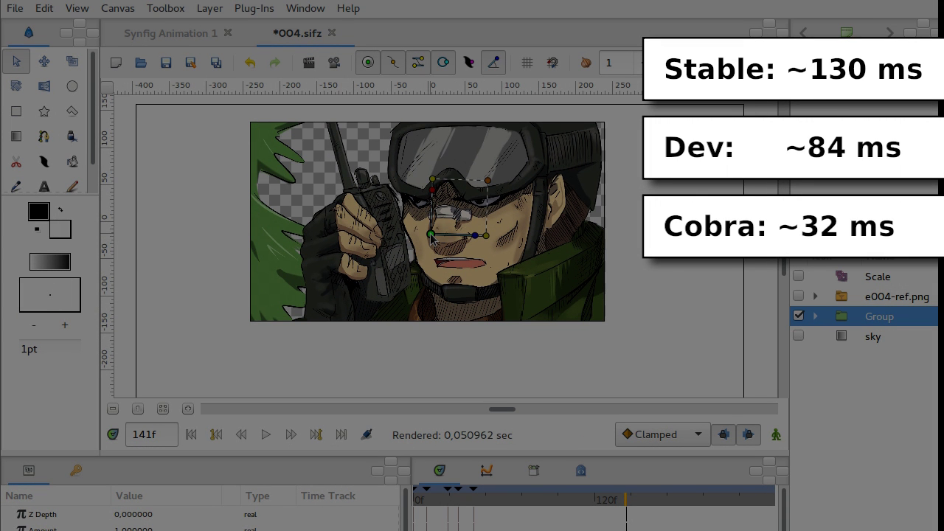